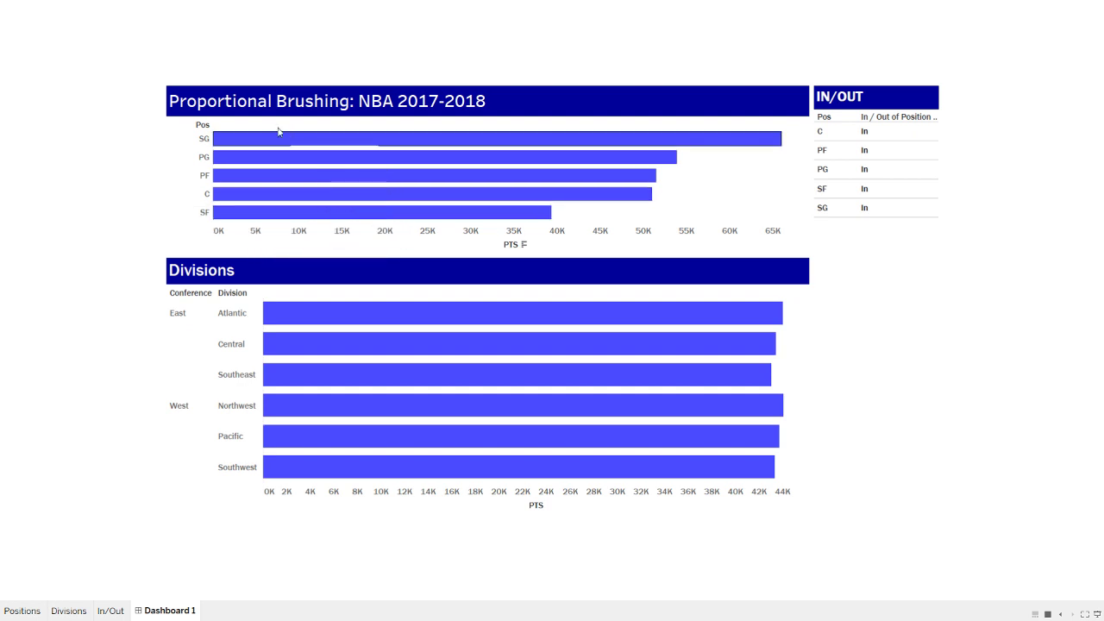
# Select SG, then PG, PF, C and SF in turn to test the division brushing
pyautogui.moveTo(254, 145)
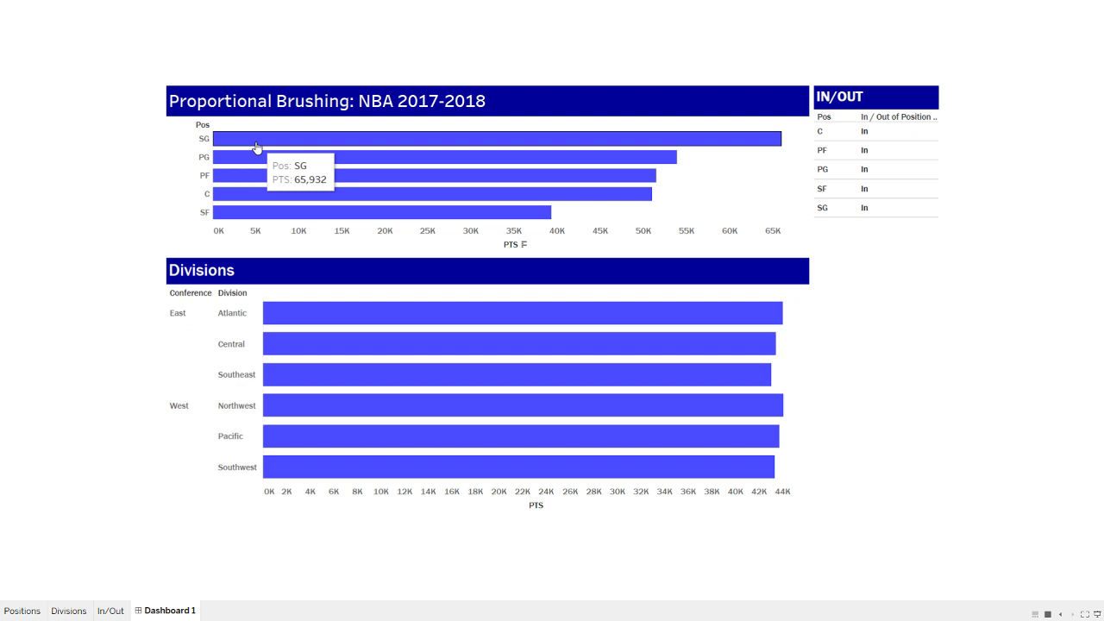
pyautogui.click(255, 140)
pyautogui.moveTo(311, 315)
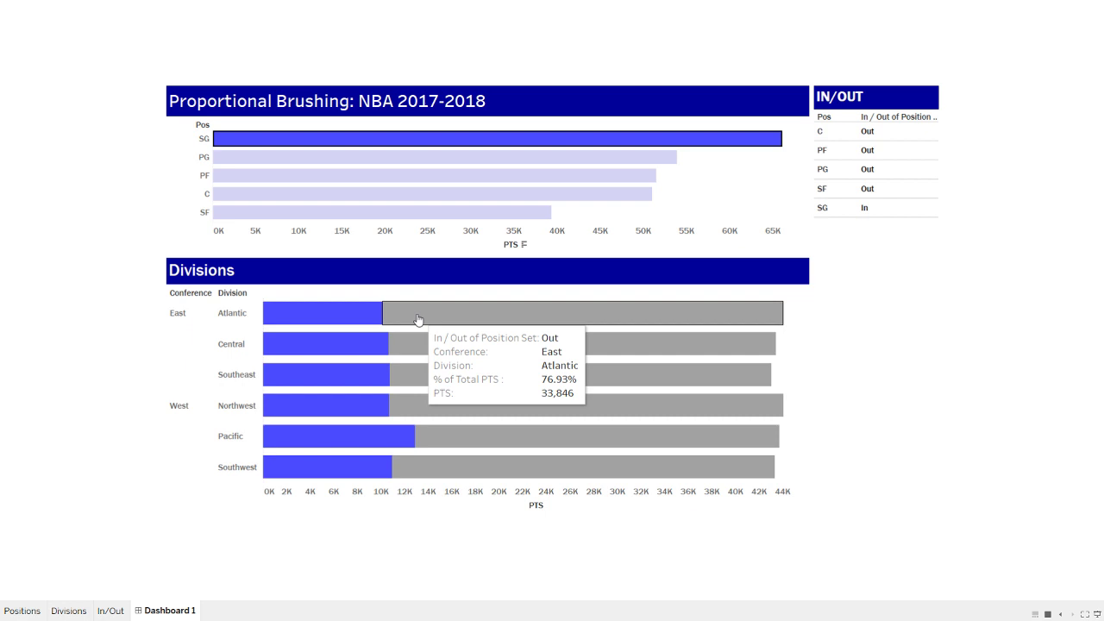
pyautogui.click(242, 164)
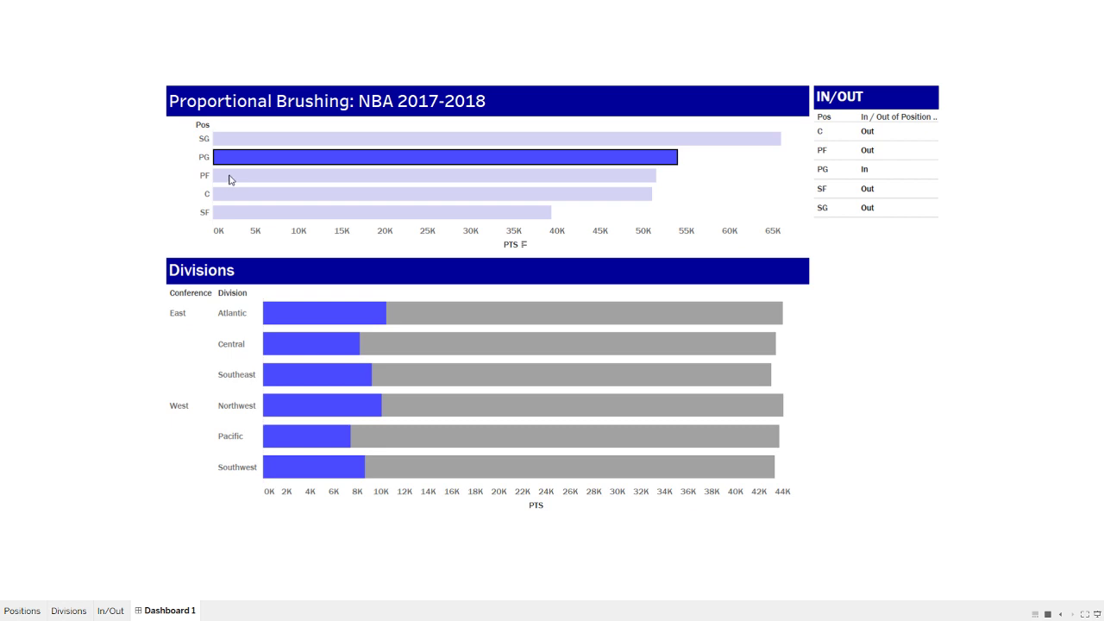
pyautogui.click(228, 176)
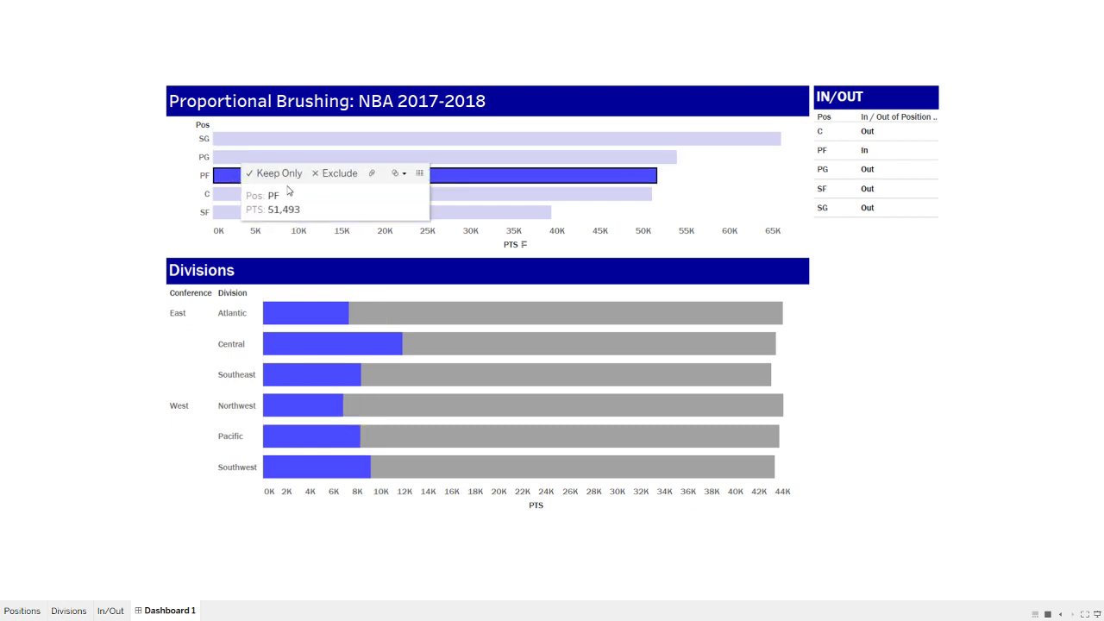
pyautogui.click(475, 194)
pyautogui.click(461, 213)
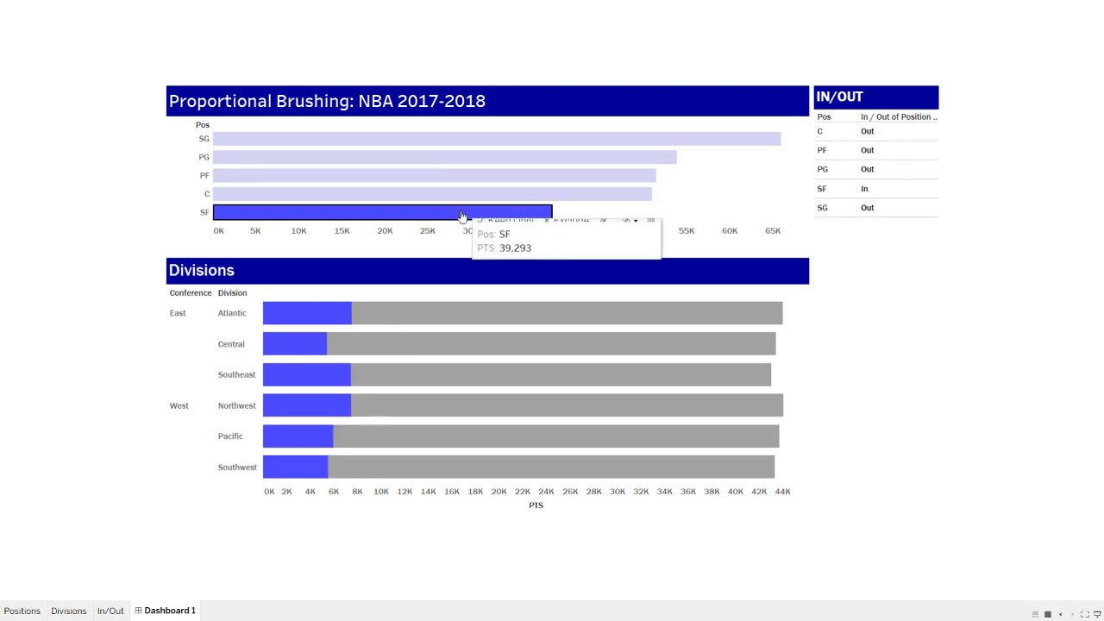
# Reselect SG and check the division bar tooltips for SG's percent of total points
pyautogui.click(437, 139)
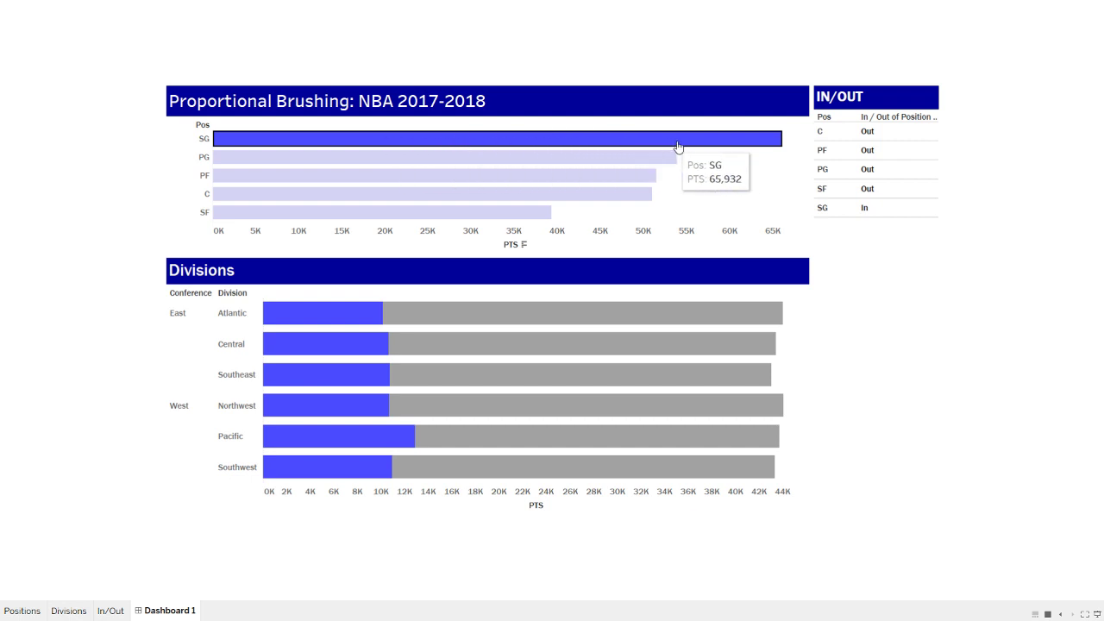
pyautogui.moveTo(719, 147)
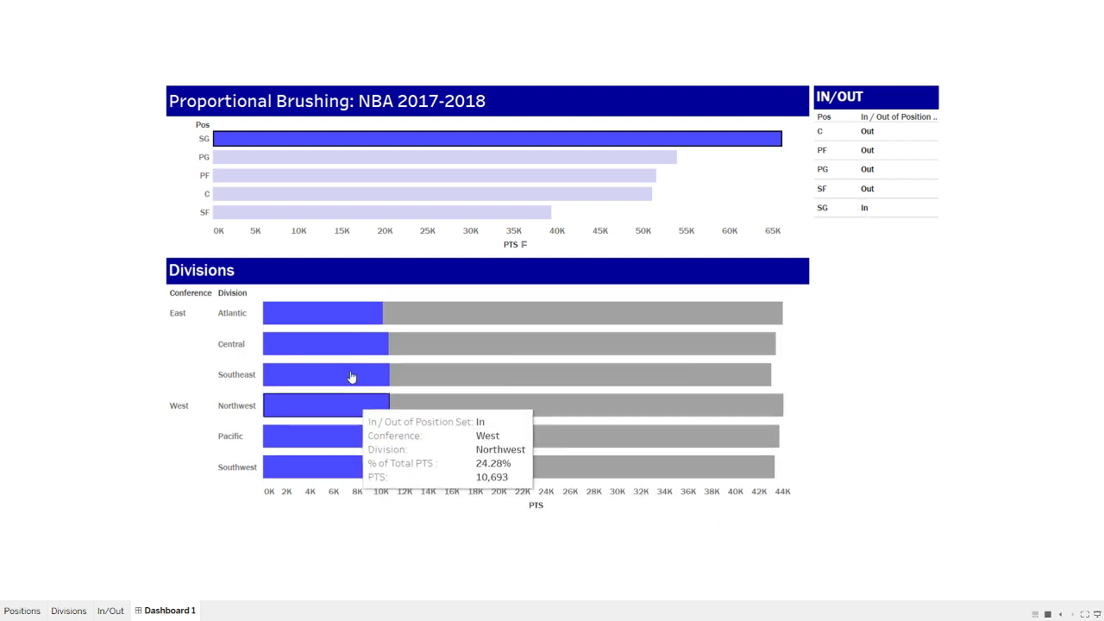
pyautogui.moveTo(416, 328)
pyautogui.moveTo(371, 321)
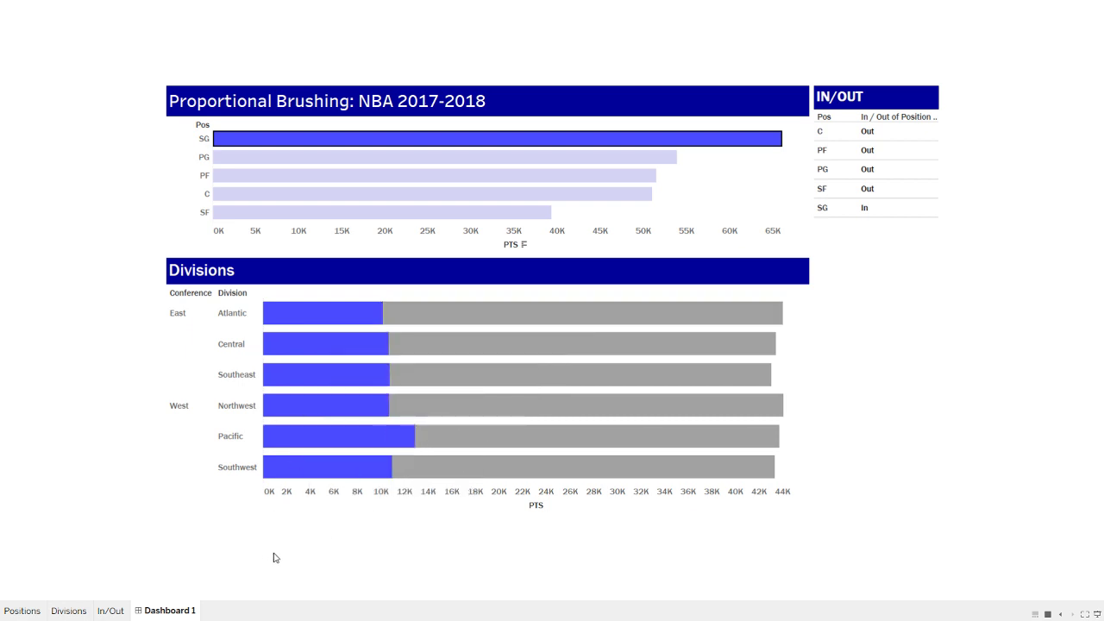
# Leave the full-screen dashboard presentation and switch to the other open Tableau workbook
pyautogui.press('Escape')
pyautogui.moveTo(209, 583)
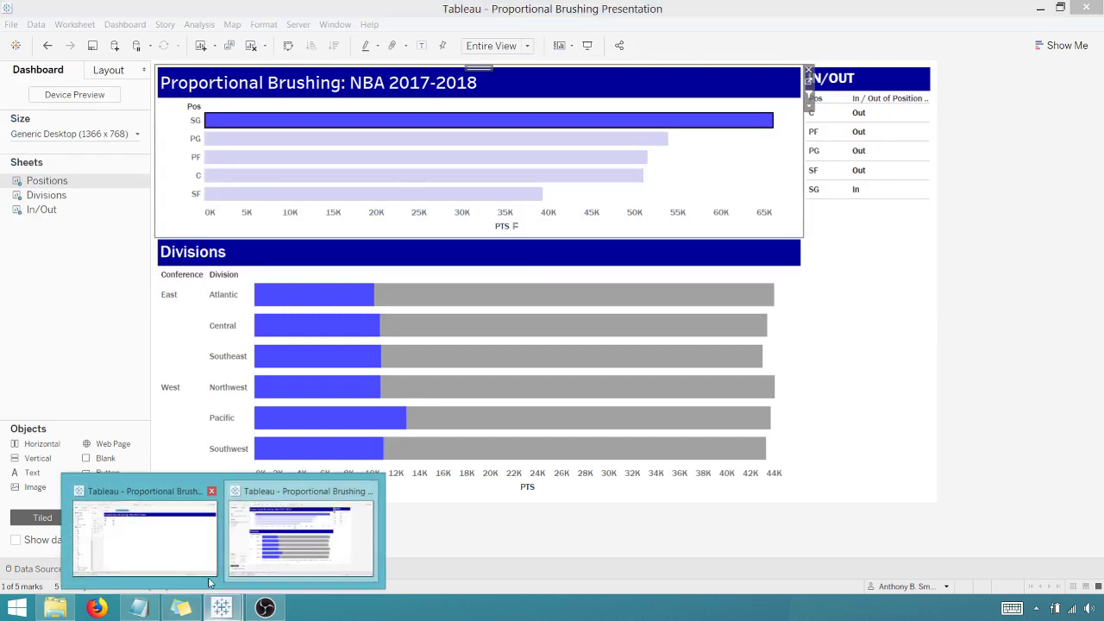
pyautogui.click(177, 545)
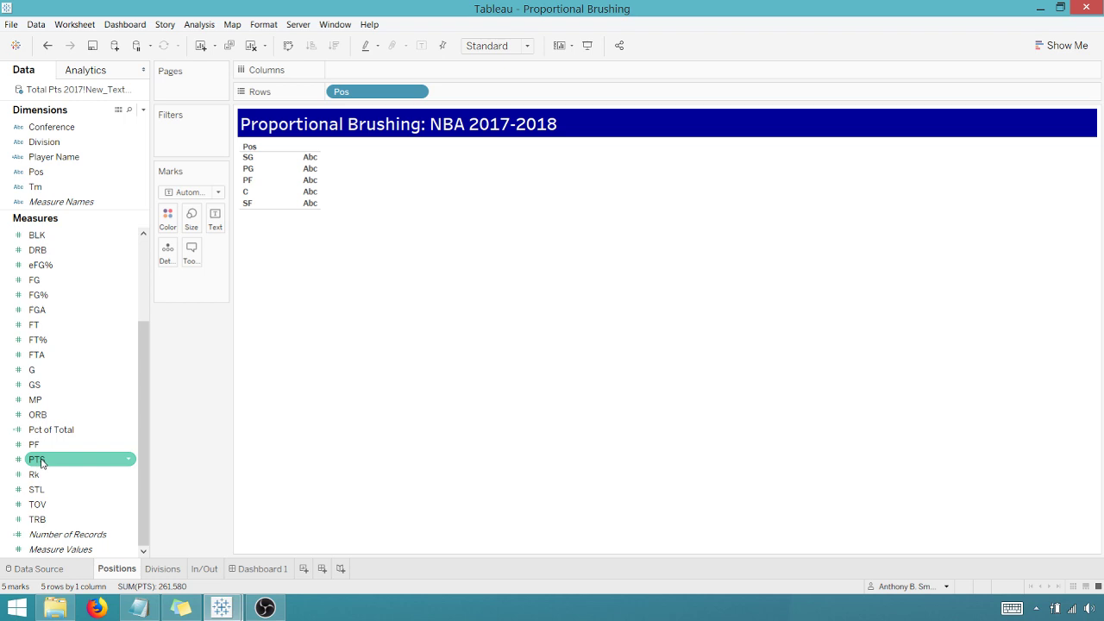
# Plot SUM(PTS) on Columns as bars on both the Positions and Divisions sheets
pyautogui.moveTo(40, 464); pyautogui.dragTo(351, 70)
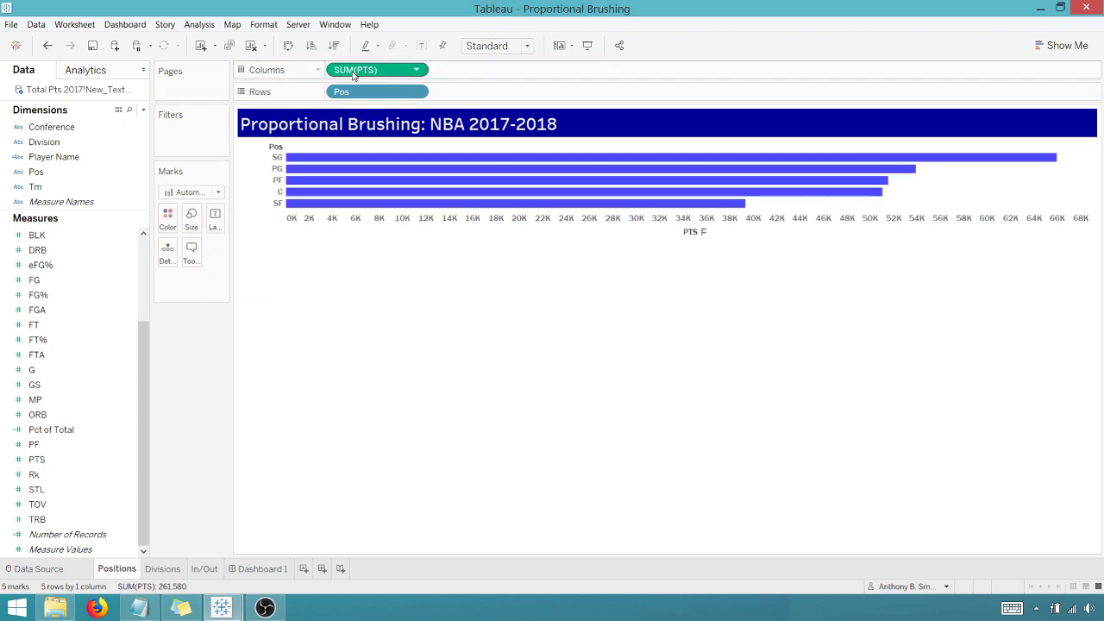
pyautogui.click(158, 569)
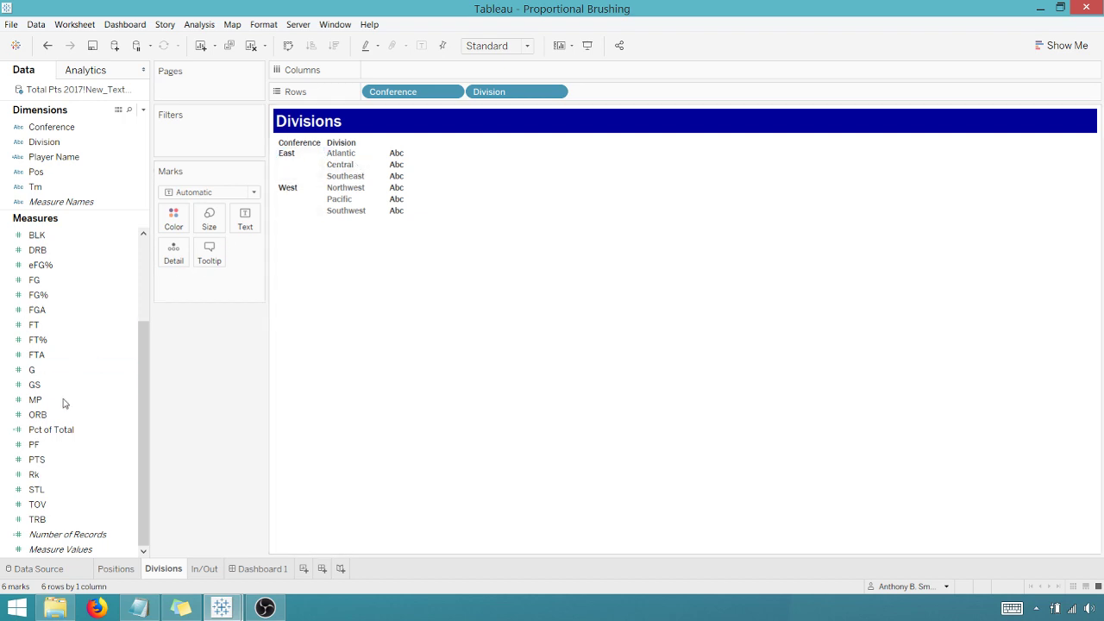
pyautogui.moveTo(39, 460); pyautogui.dragTo(402, 74)
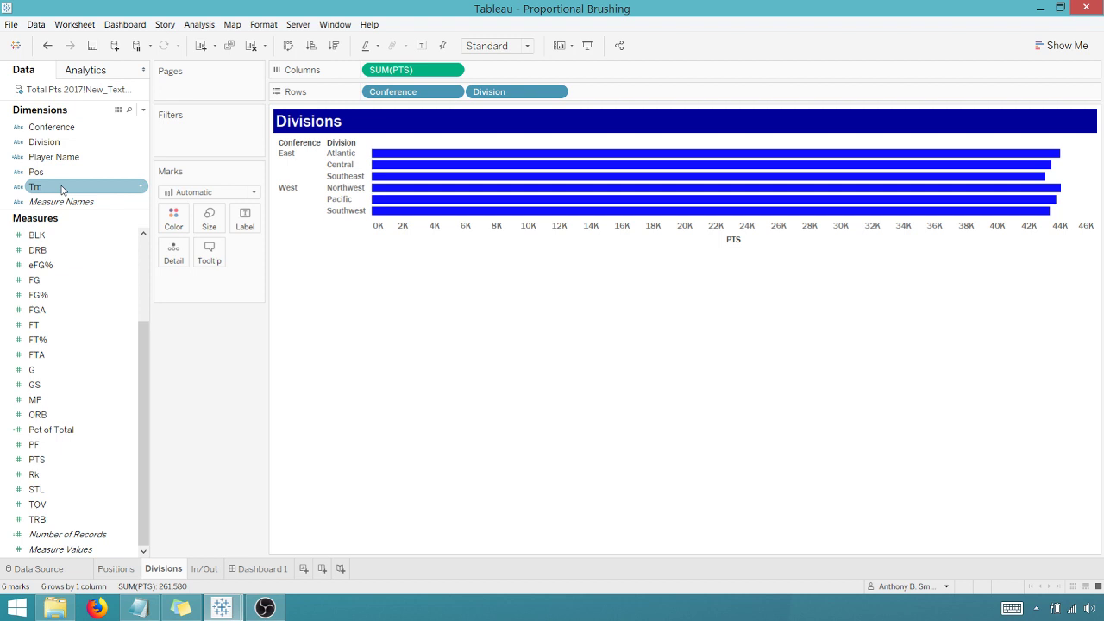
# Create Position Set from Pos with all five positions and colour the Divisions bars by it
pyautogui.rightClick(36, 175)
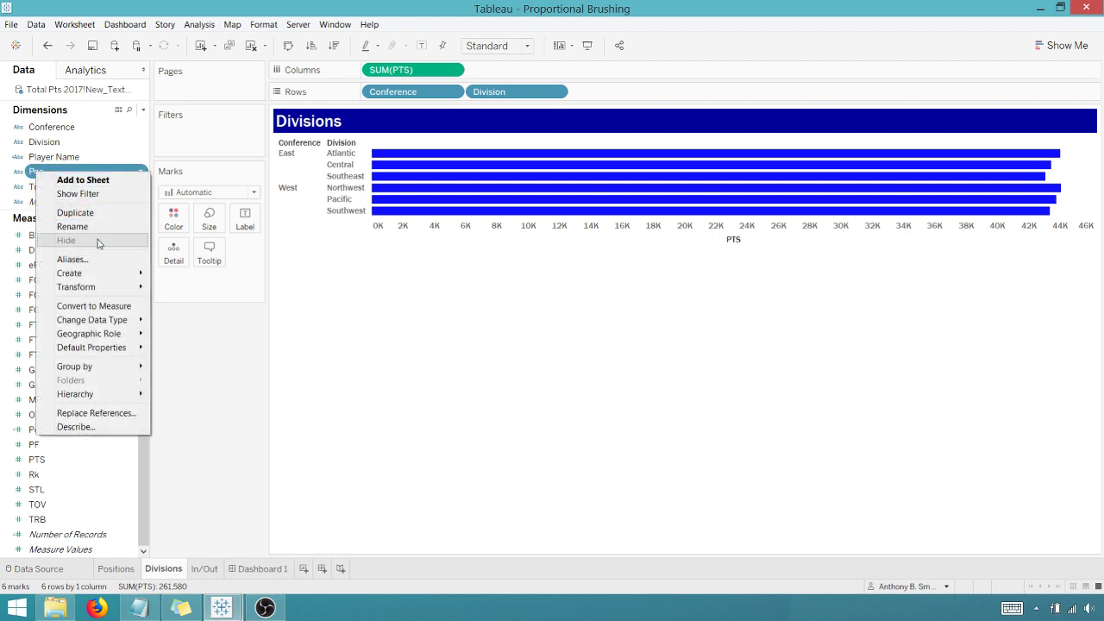
pyautogui.moveTo(86, 278)
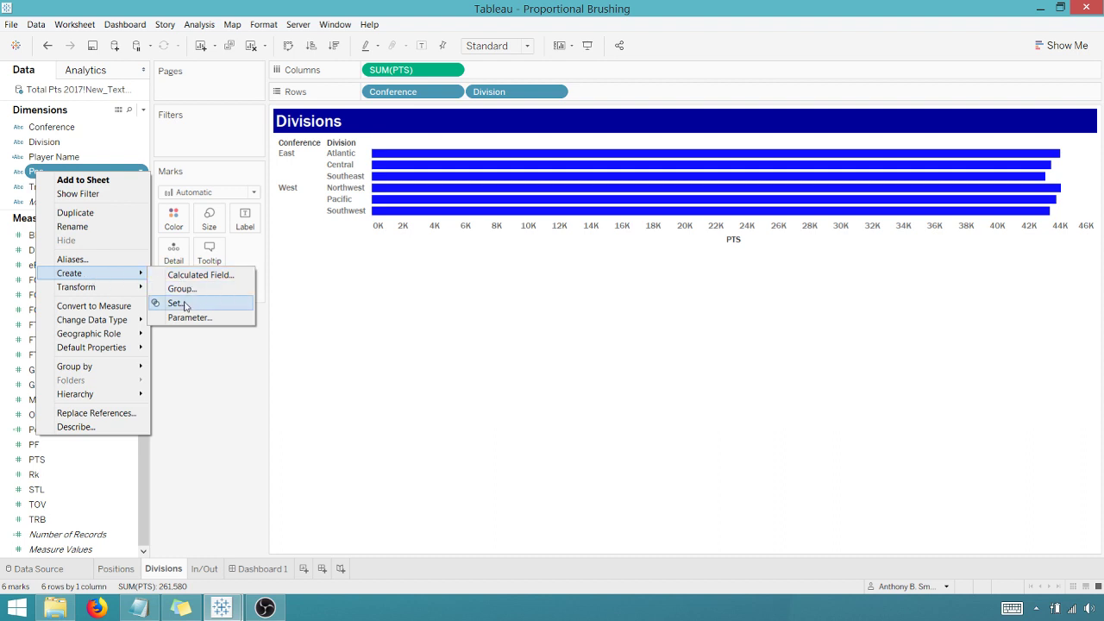
pyautogui.click(176, 303)
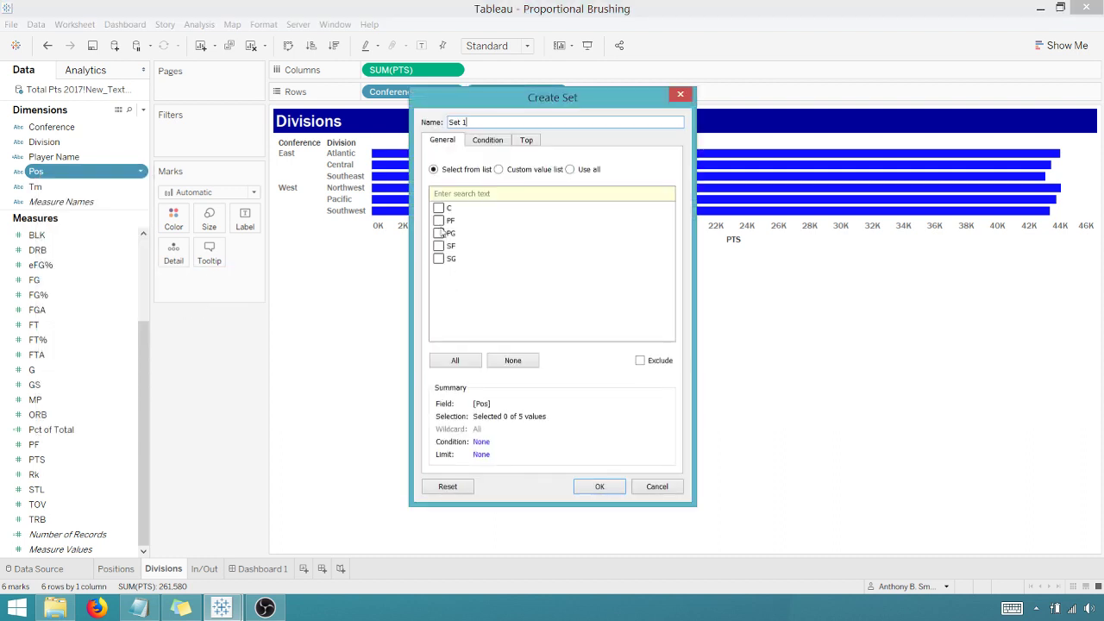
pyautogui.click(452, 362)
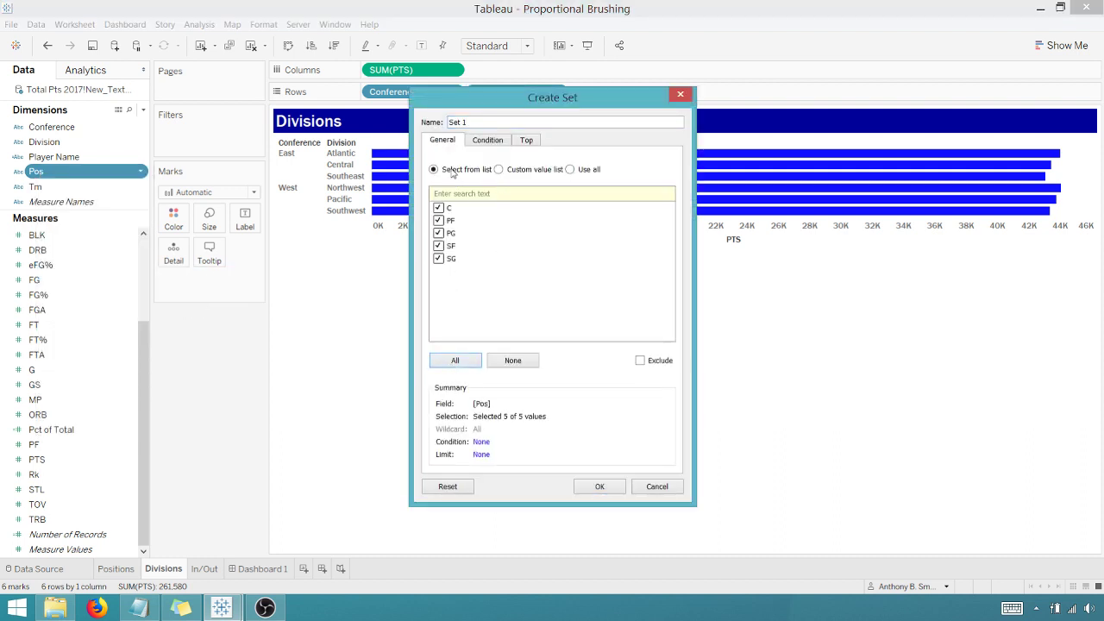
pyautogui.moveTo(470, 121); pyautogui.dragTo(439, 122)
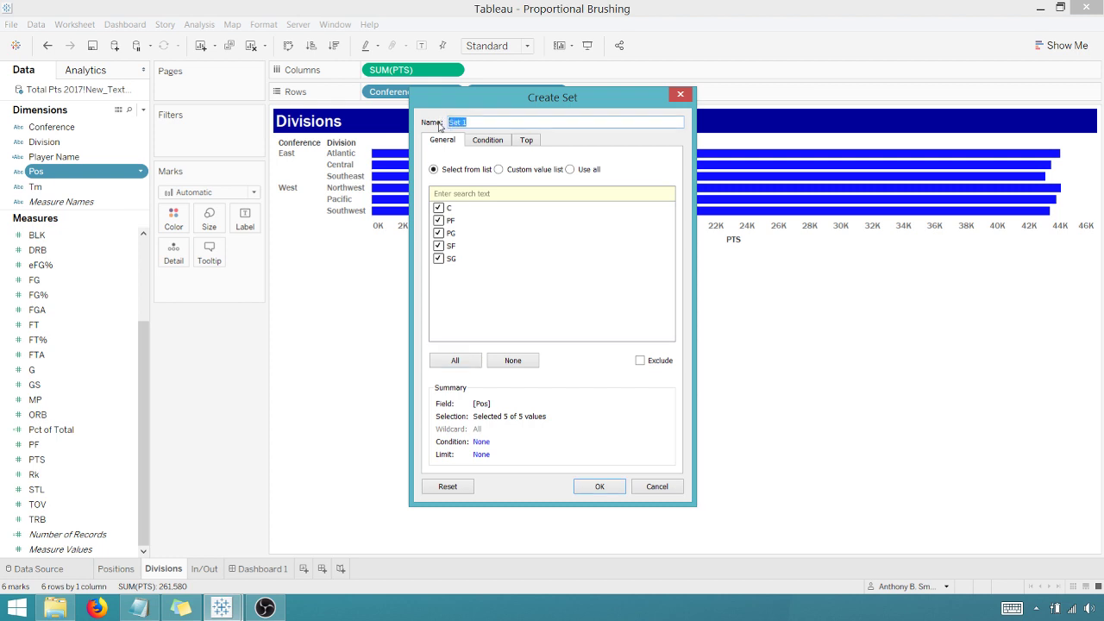
pyautogui.write('Position')
pyautogui.click(591, 486)
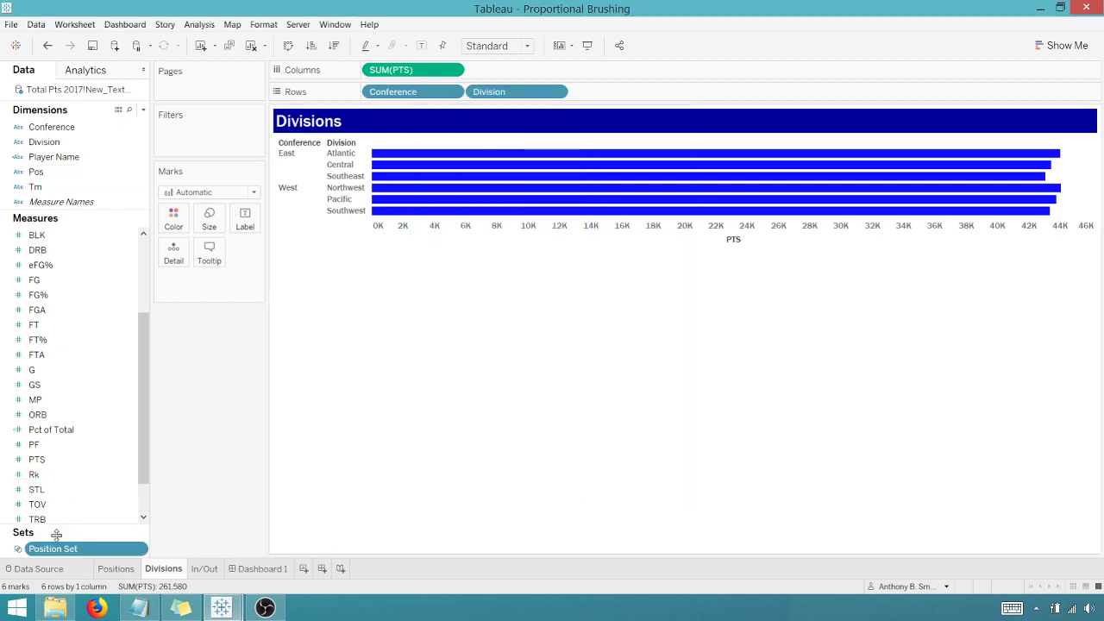
pyautogui.moveTo(57, 549); pyautogui.dragTo(178, 223)
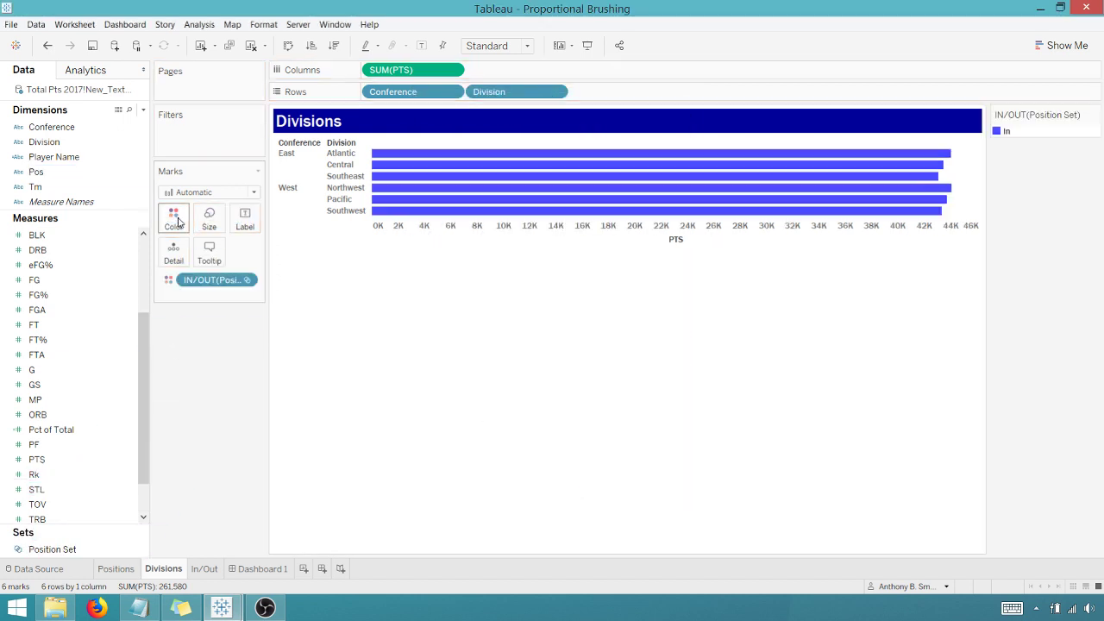
pyautogui.click(205, 569)
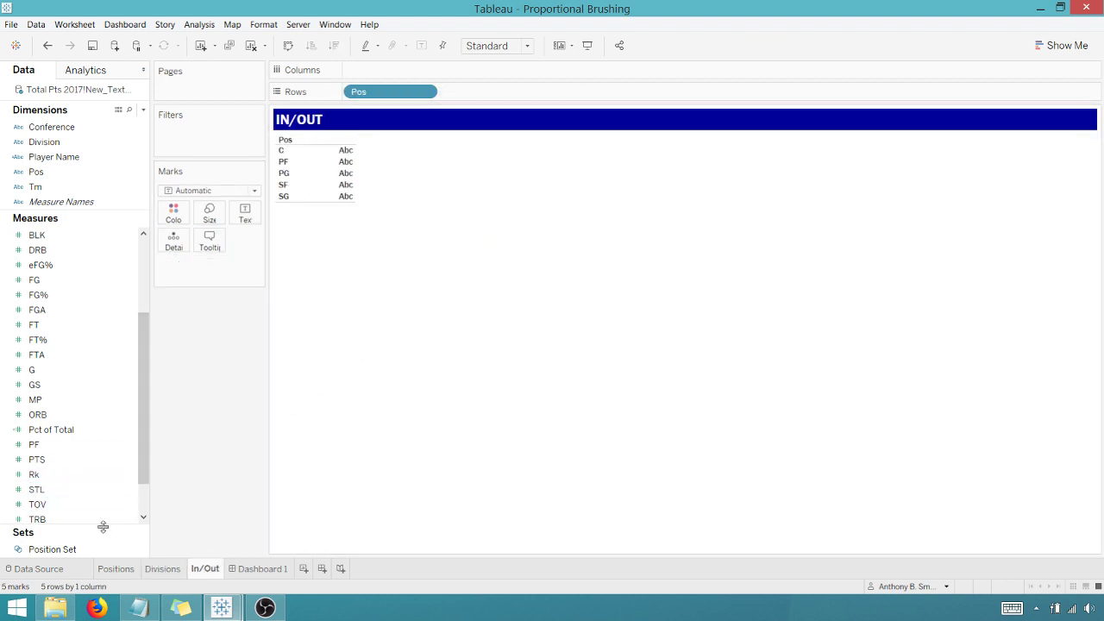
# Make the IN/OUT set the In/Out table's text, with its font set to white to hide labels
pyautogui.moveTo(69, 552); pyautogui.dragTo(490, 93)
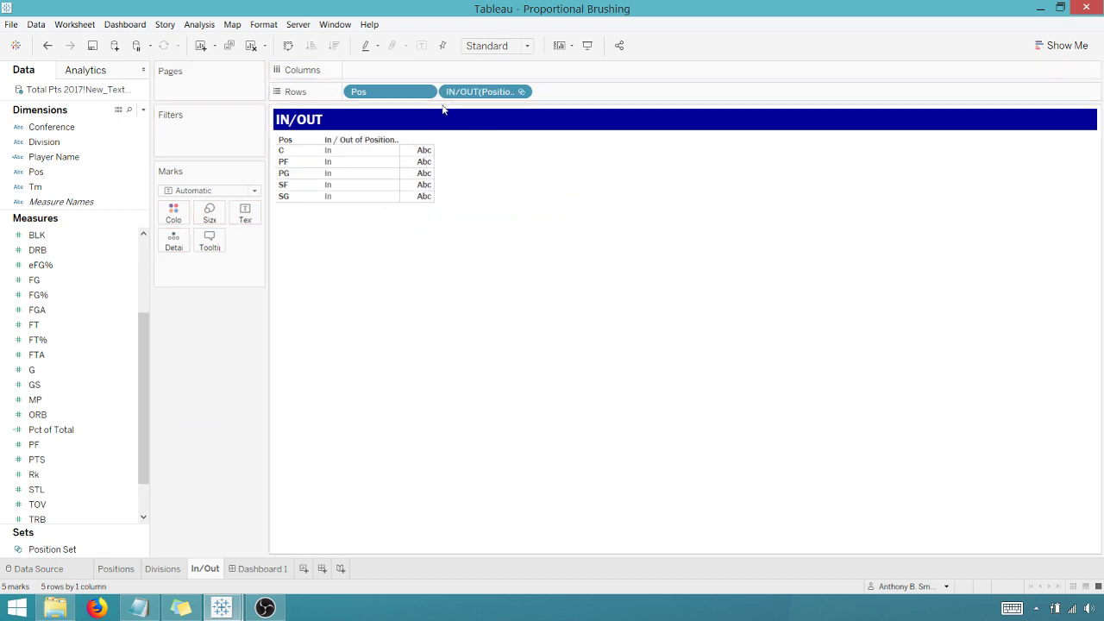
pyautogui.moveTo(453, 95); pyautogui.dragTo(244, 220)
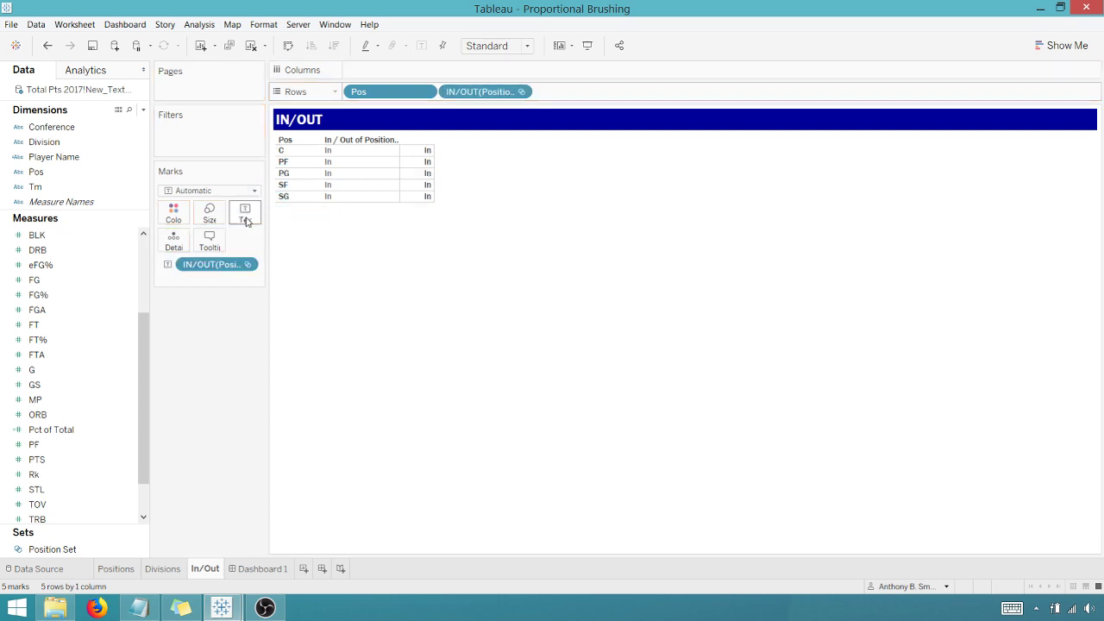
pyautogui.rightClick(214, 269)
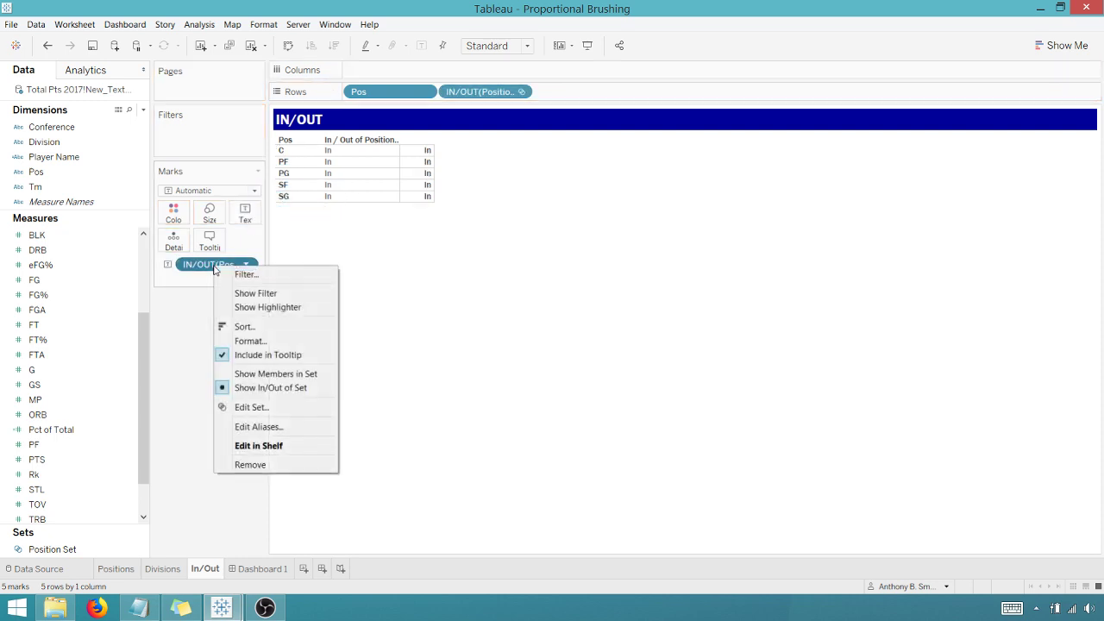
pyautogui.click(253, 342)
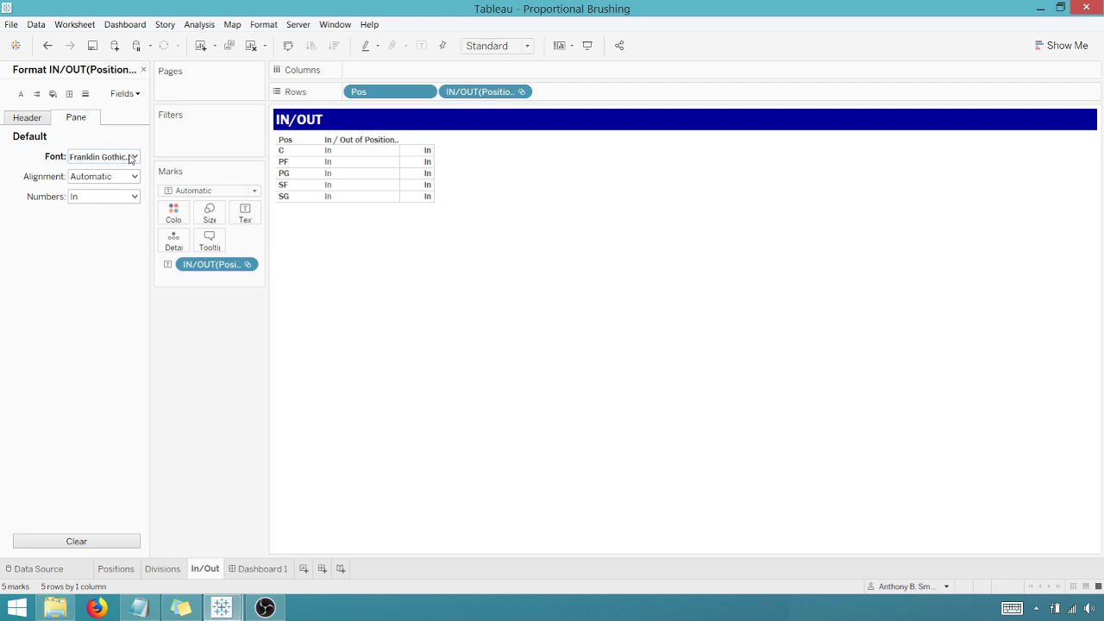
pyautogui.click(134, 157)
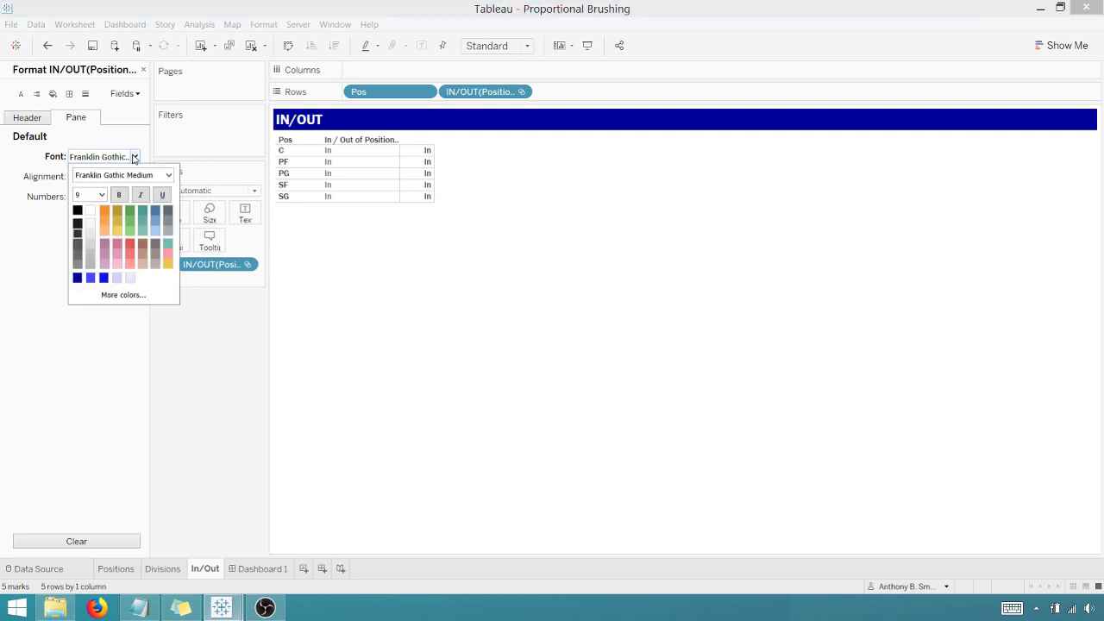
pyautogui.click(89, 211)
pyautogui.click(420, 303)
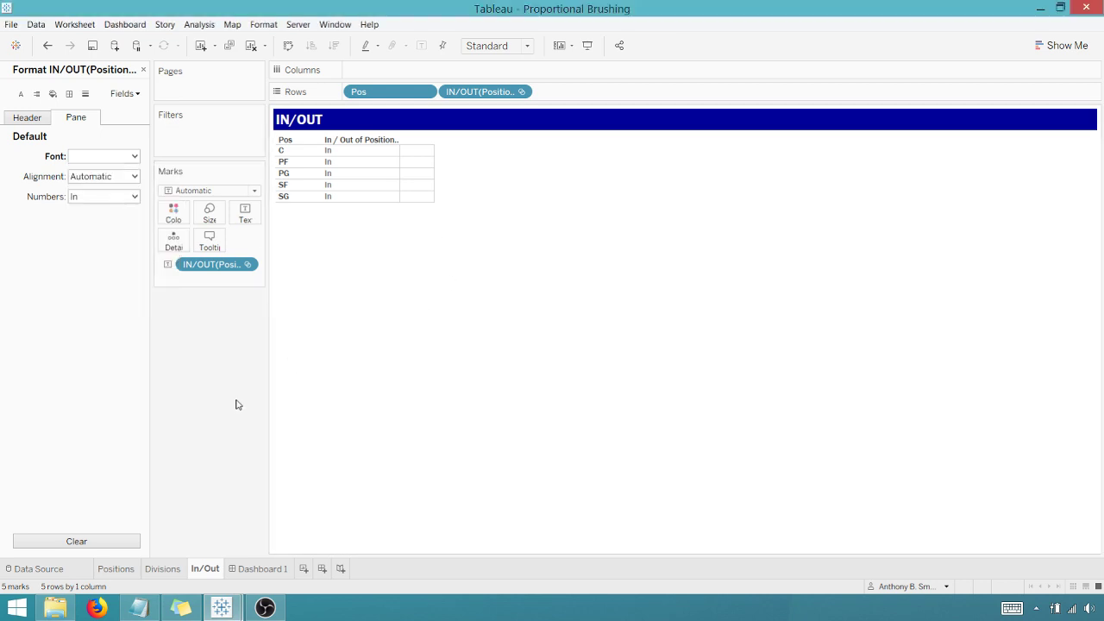
pyautogui.click(143, 69)
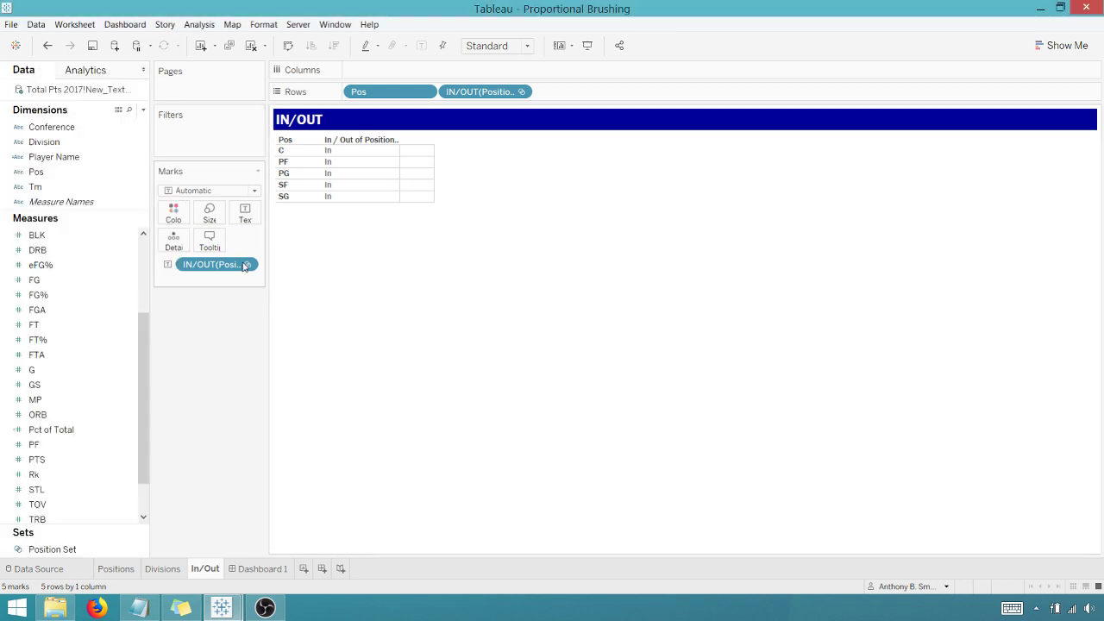
# Bring up Dashboard 1 with the Positions, Divisions and IN/OUT views
pyautogui.click(264, 569)
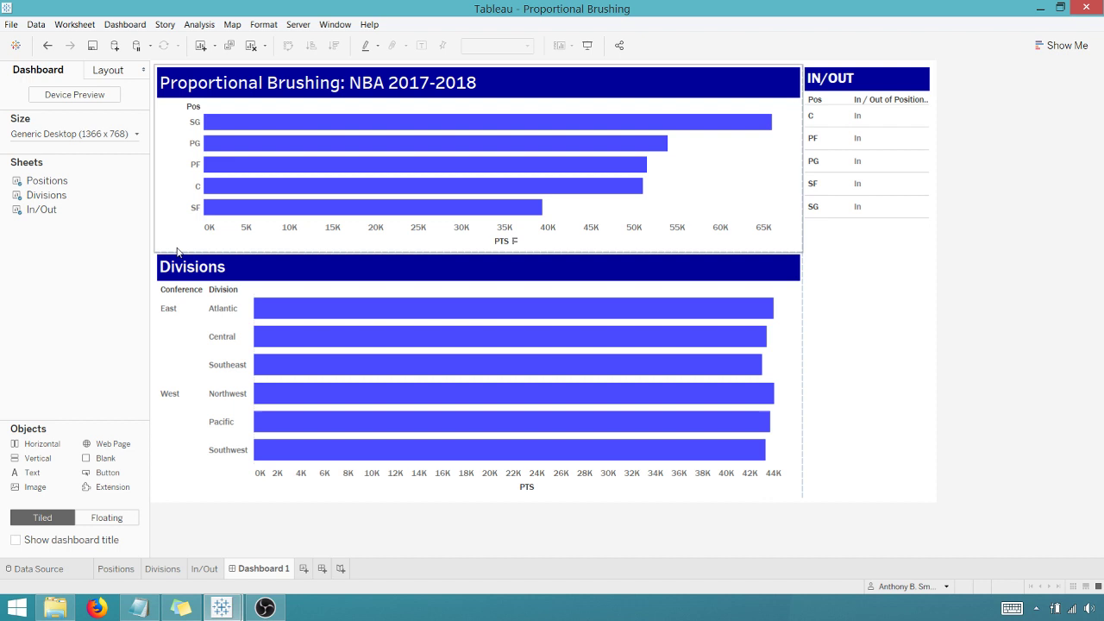
pyautogui.moveTo(515, 196)
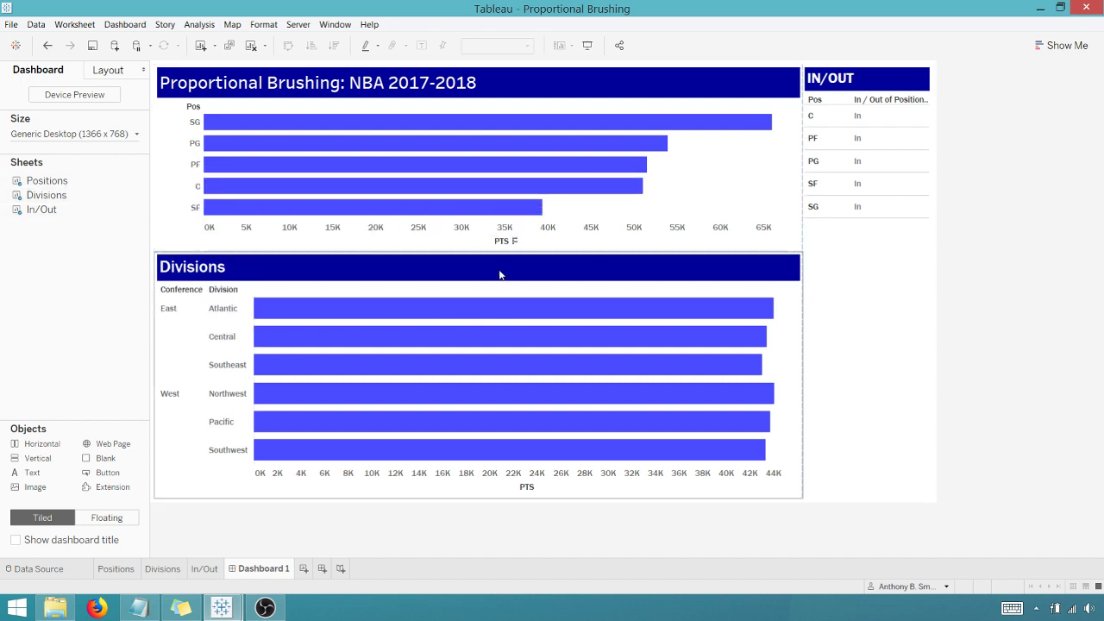
pyautogui.moveTo(491, 303)
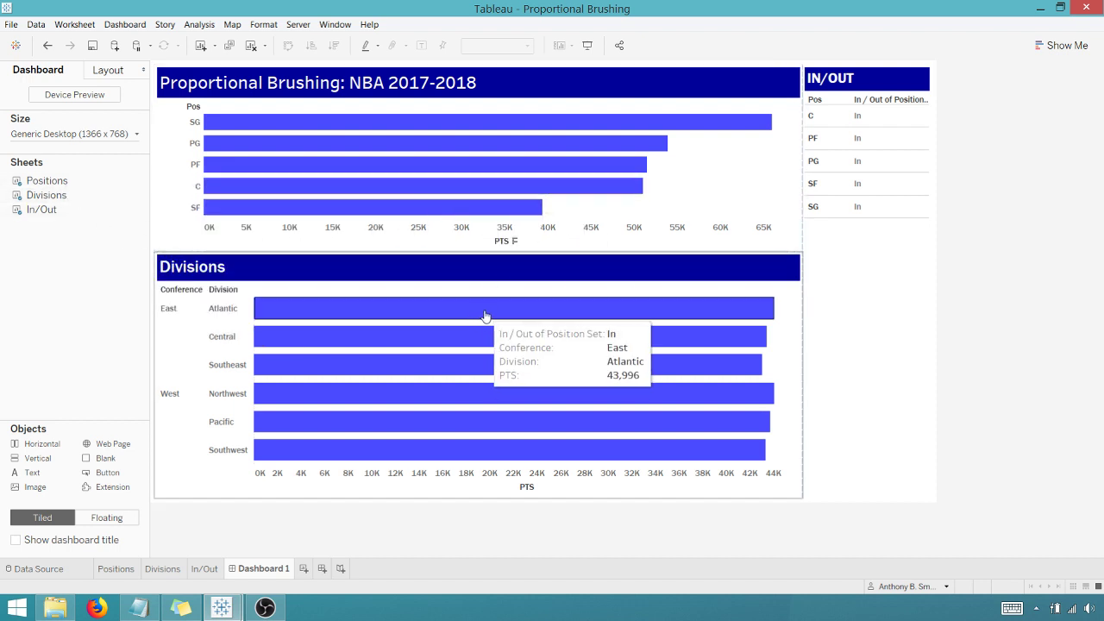
# Select the SG, PG, PF, C and SG bars, confirming Divisions stay unchanged, then clear the selection
pyautogui.click(321, 123)
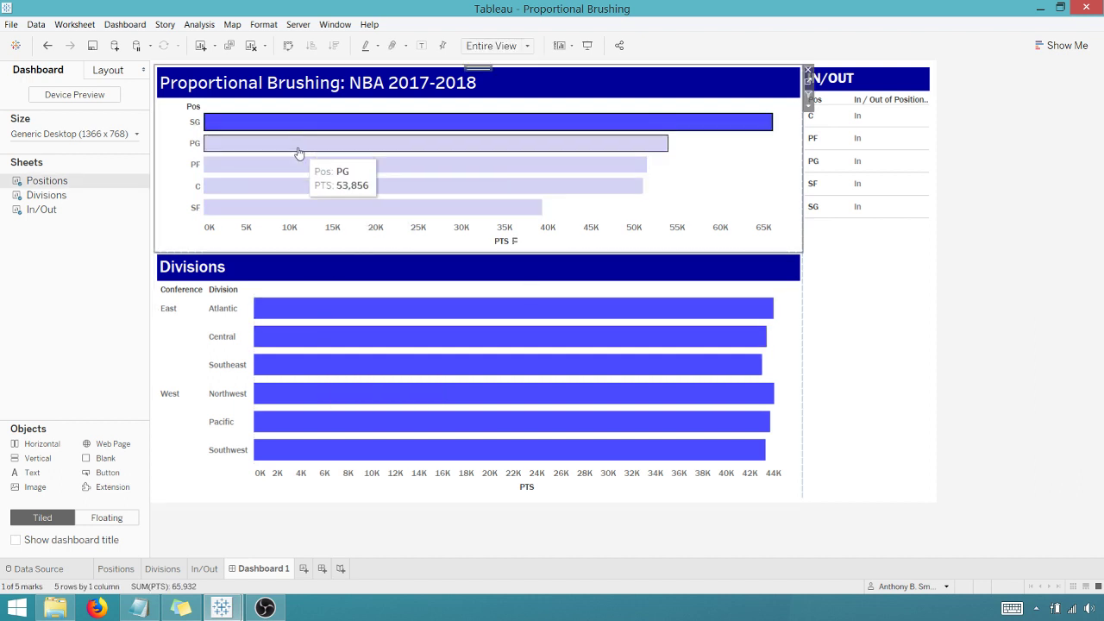
pyautogui.click(294, 147)
pyautogui.click(292, 164)
pyautogui.click(289, 168)
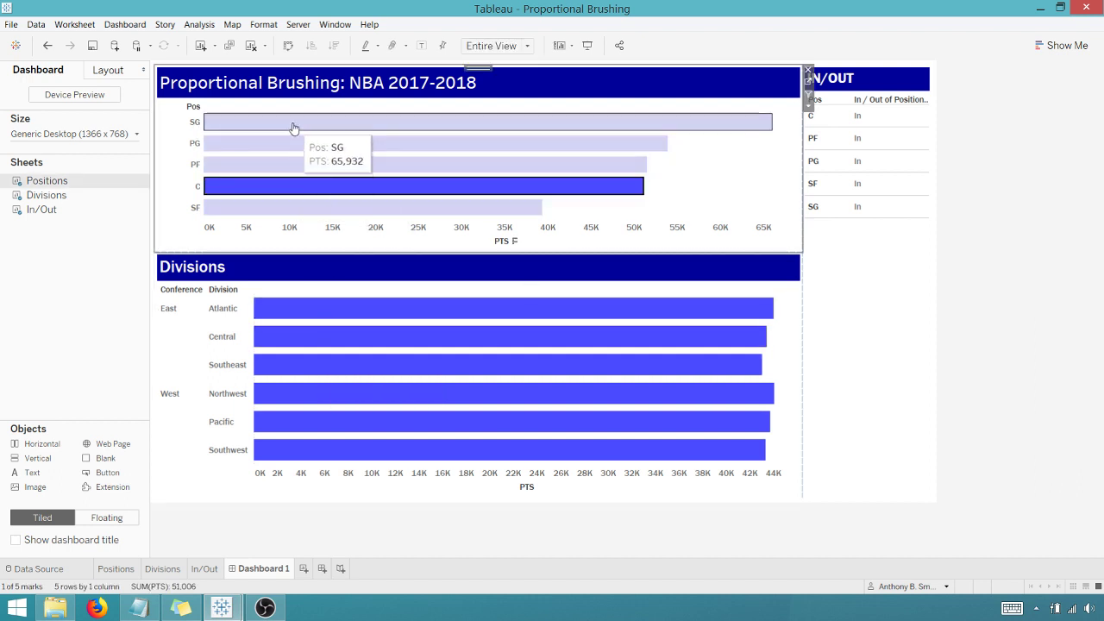
pyautogui.click(295, 127)
pyautogui.click(288, 129)
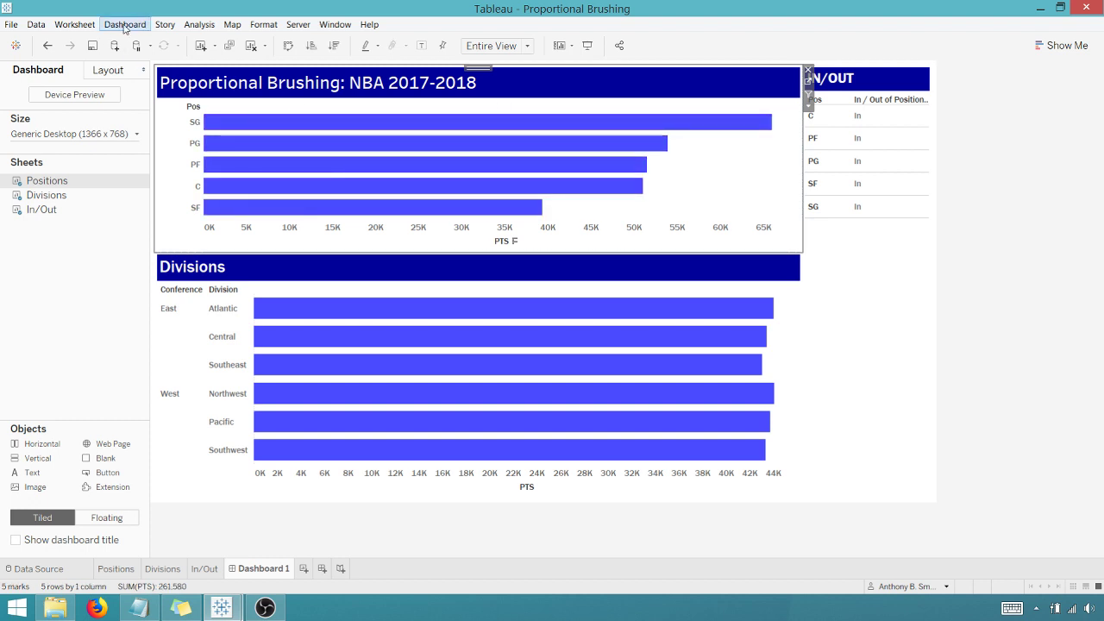
# Add Change Set Values action Set1: Positions source only, on Select, targeting Position Set in NBA stats
pyautogui.click(124, 24)
pyautogui.click(145, 187)
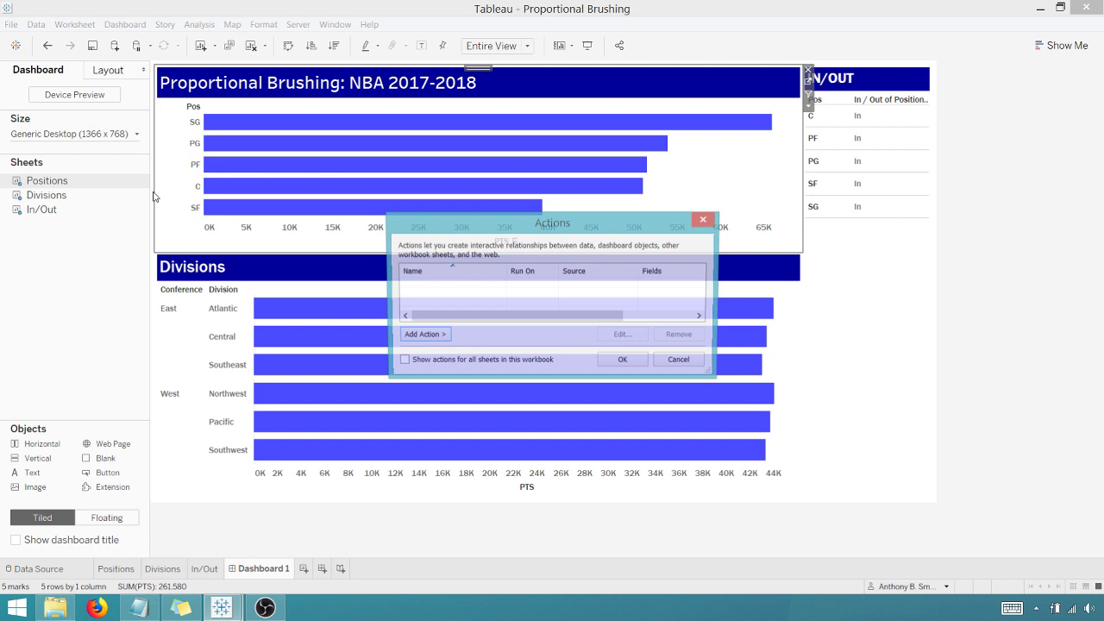
pyautogui.click(435, 336)
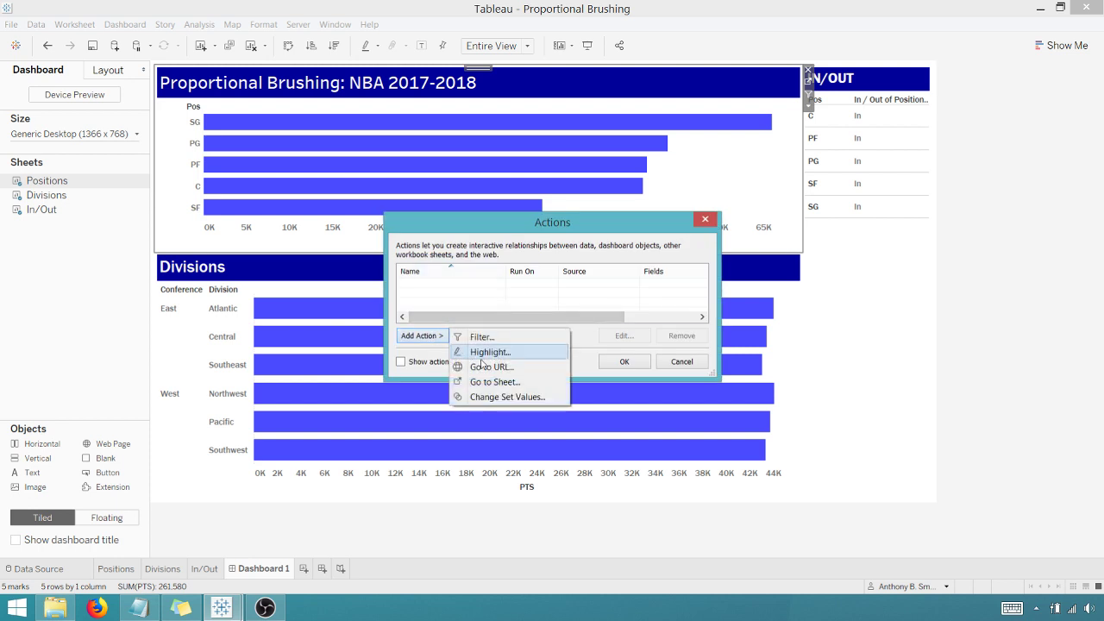
pyautogui.click(487, 398)
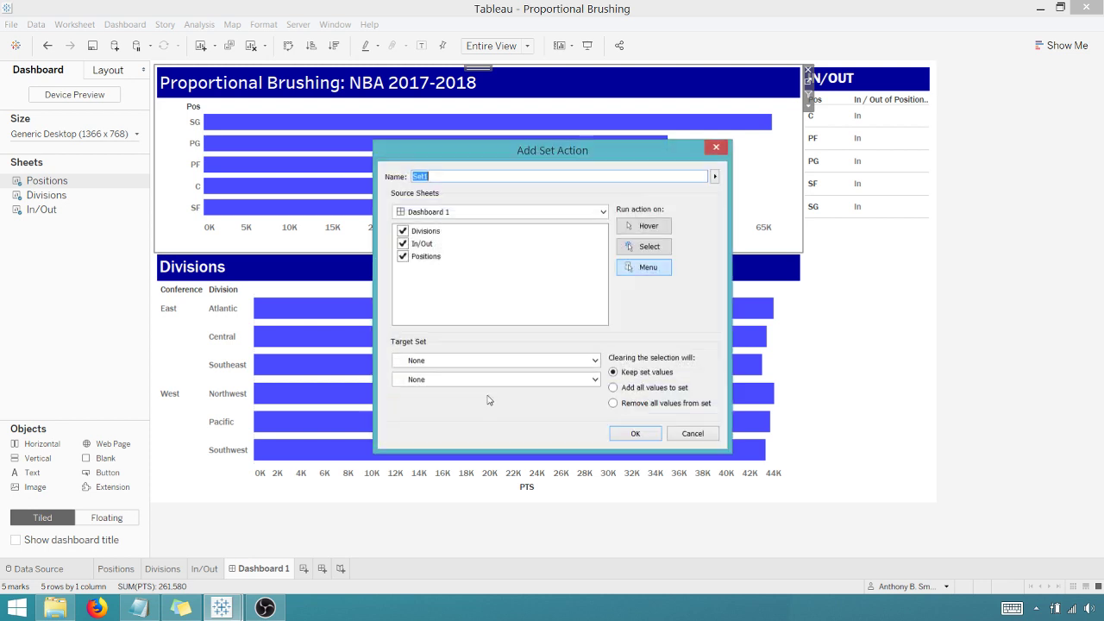
pyautogui.click(402, 244)
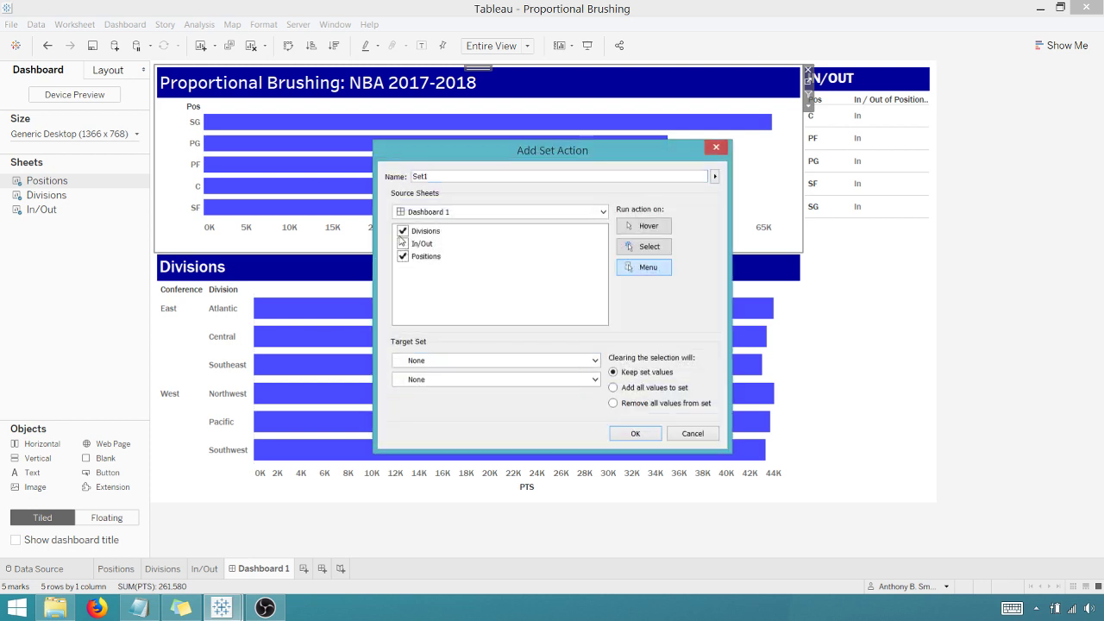
pyautogui.click(643, 247)
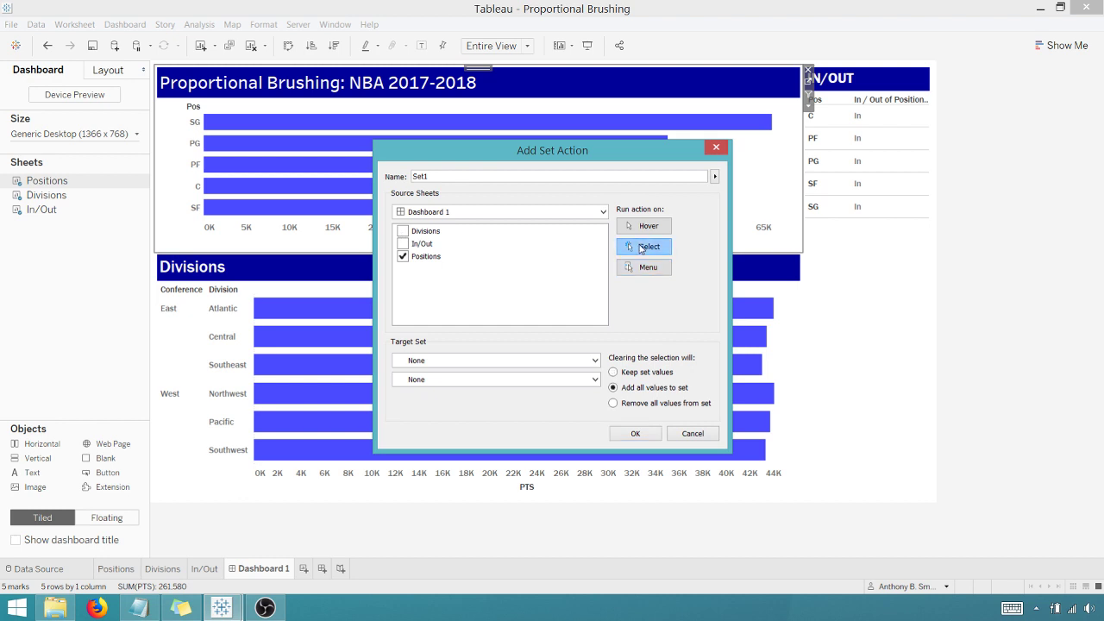
pyautogui.click(588, 362)
pyautogui.click(489, 385)
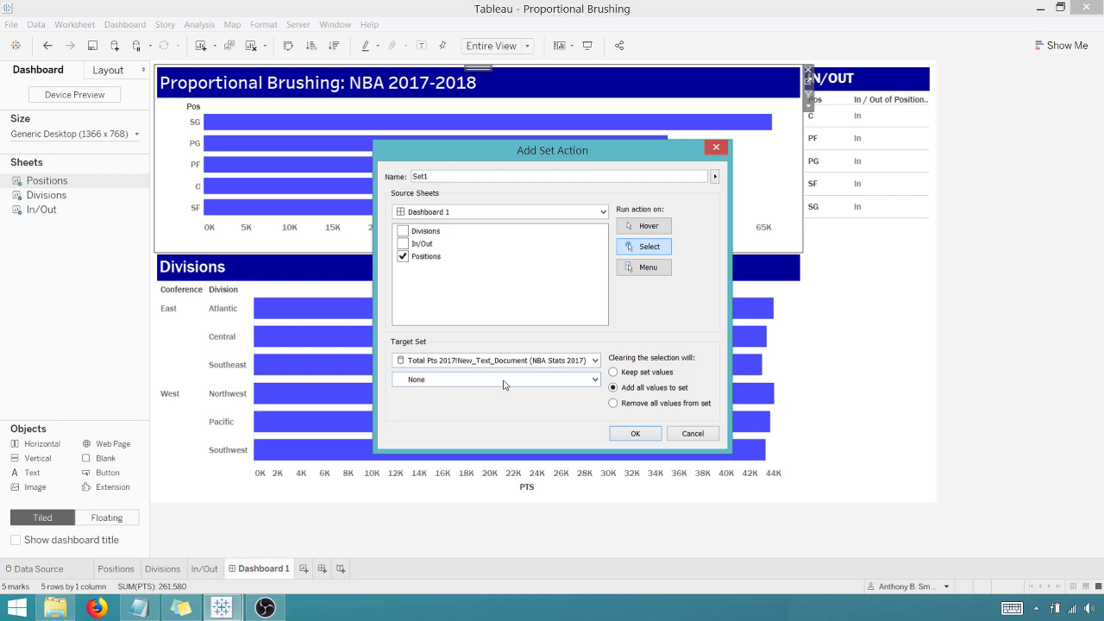
pyautogui.click(595, 380)
pyautogui.click(463, 402)
pyautogui.click(636, 434)
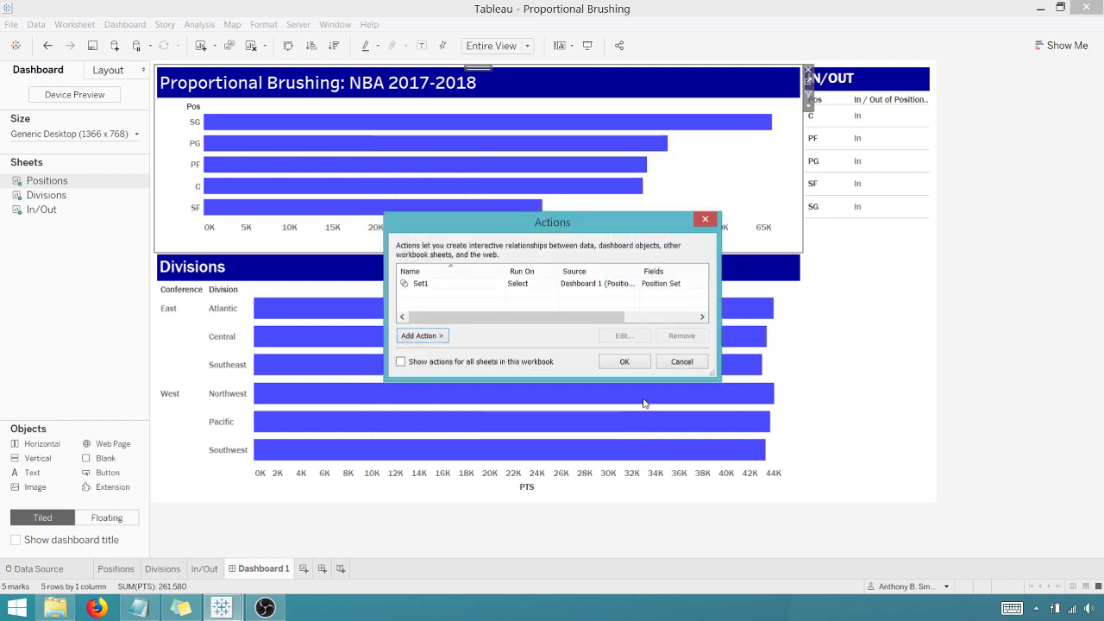
# Keep Set1 and select SG, PG, PF, C, then SF to see divisions split into In/Out
pyautogui.click(625, 361)
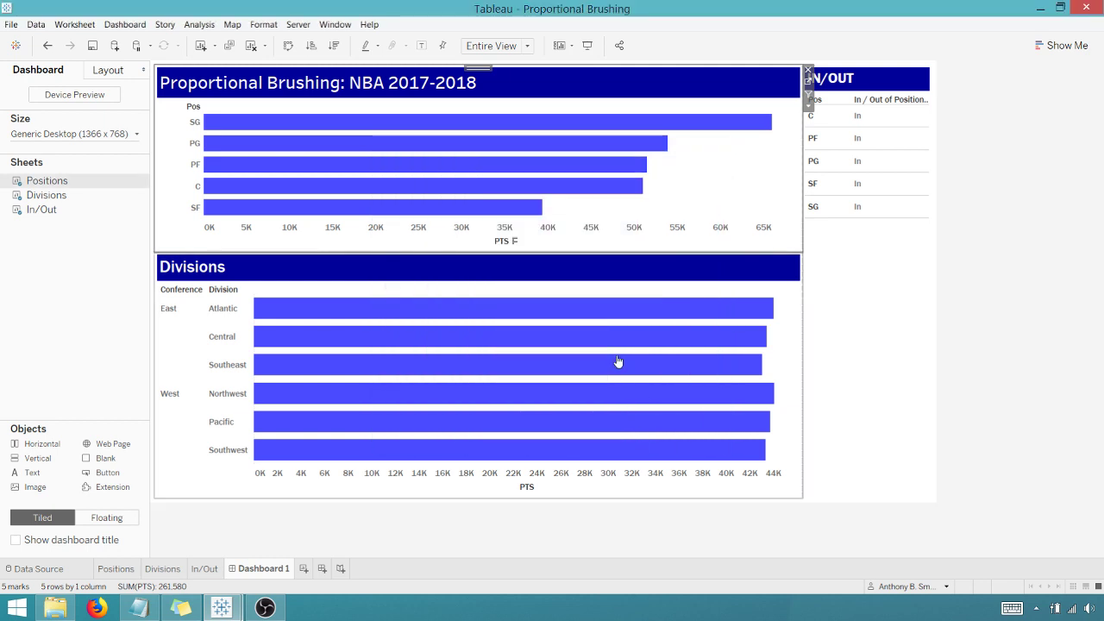
pyautogui.click(255, 125)
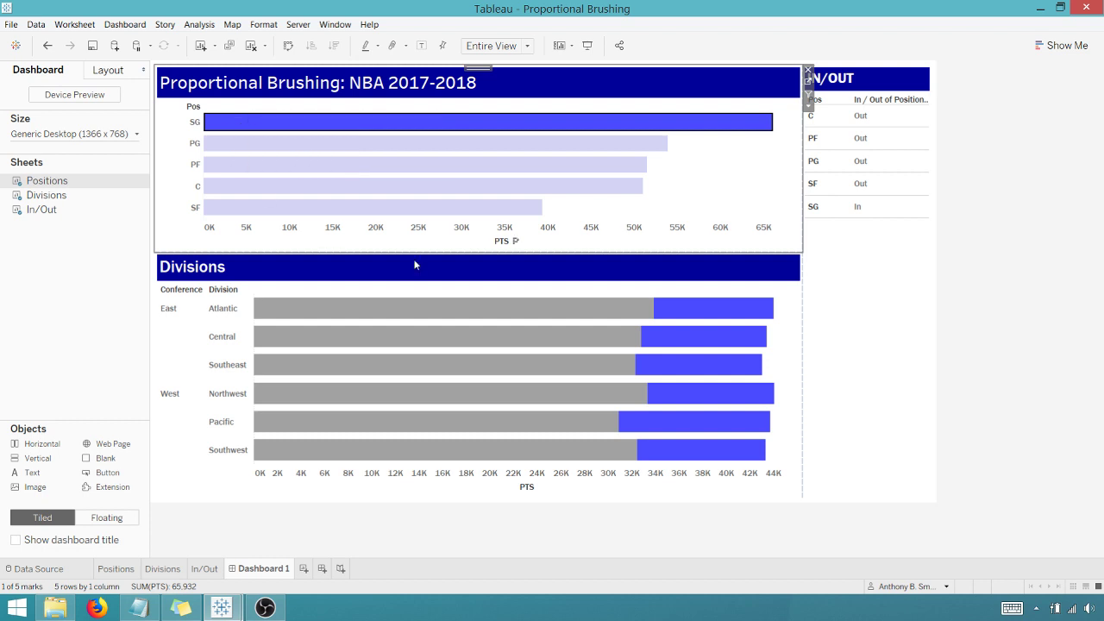
pyautogui.click(421, 145)
pyautogui.click(402, 166)
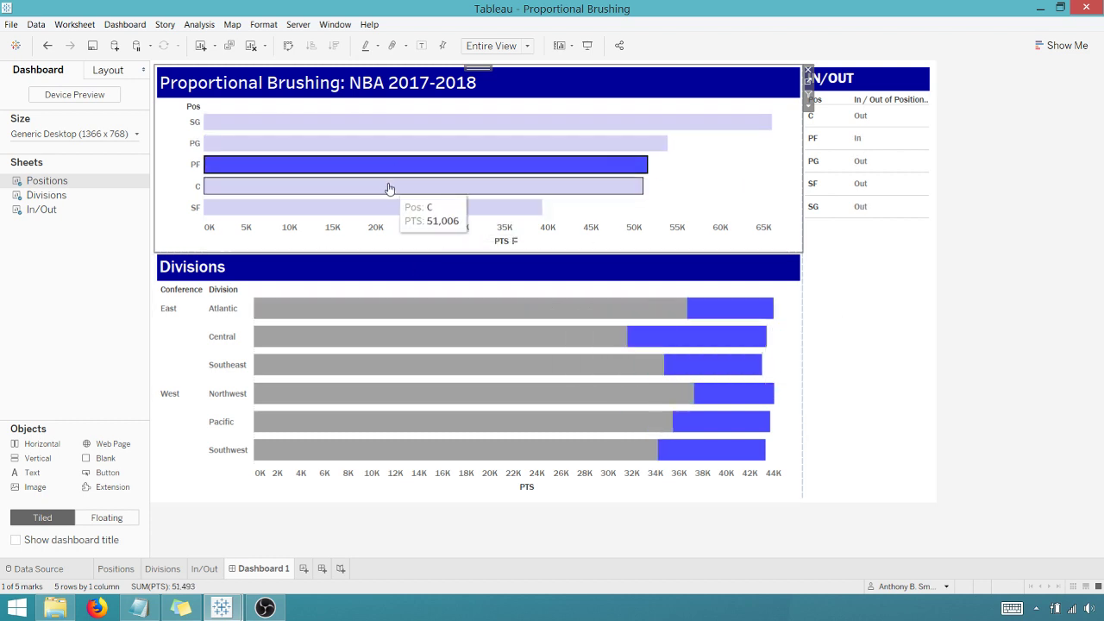
pyautogui.click(387, 186)
pyautogui.click(378, 209)
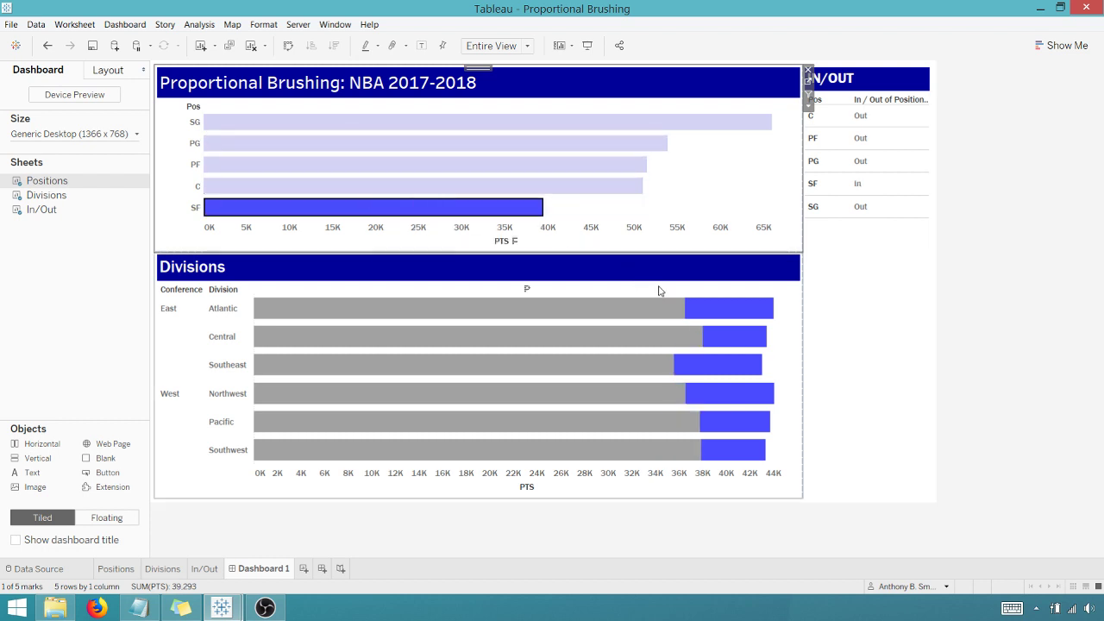
# On the Divisions sheet, manually sort the IN/OUT set with Out moved to the top
pyautogui.click(163, 569)
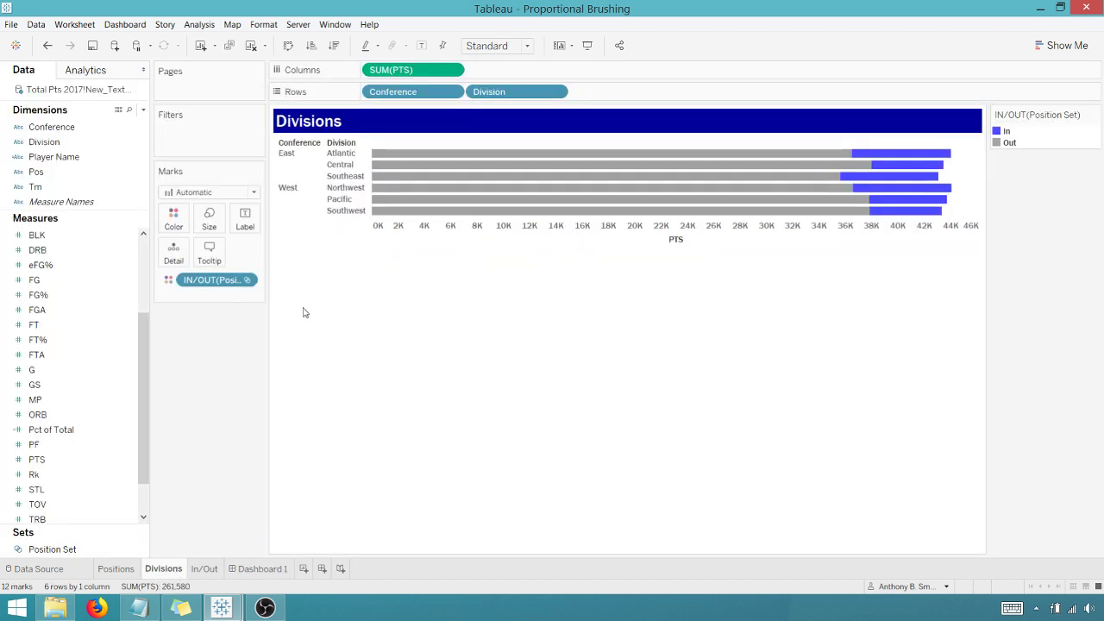
pyautogui.rightClick(227, 284)
pyautogui.click(253, 343)
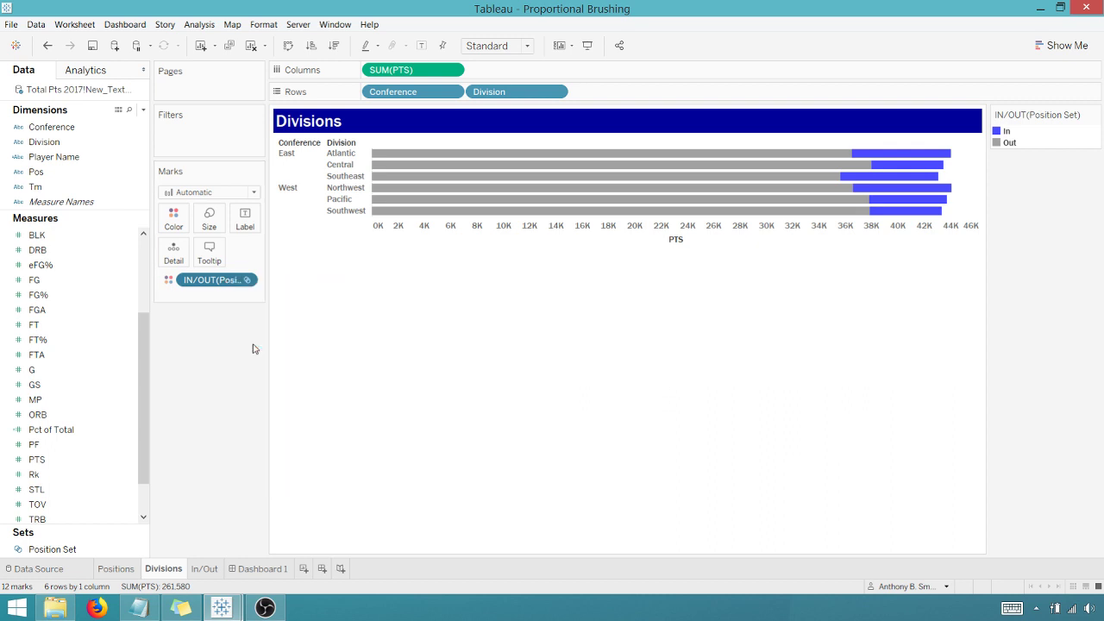
pyautogui.click(621, 276)
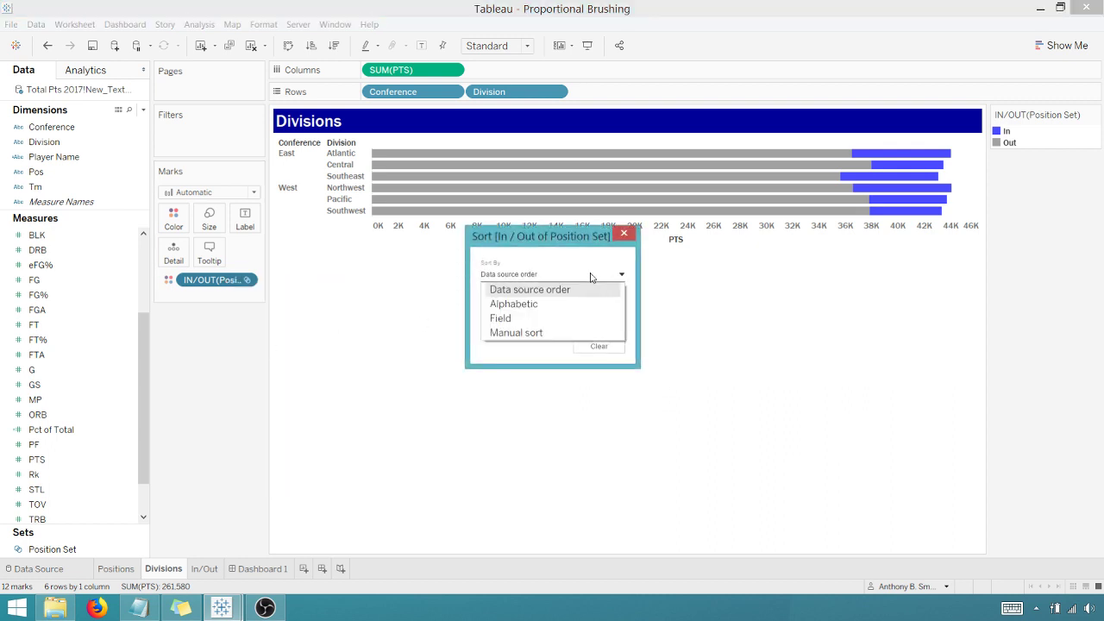
pyautogui.click(516, 331)
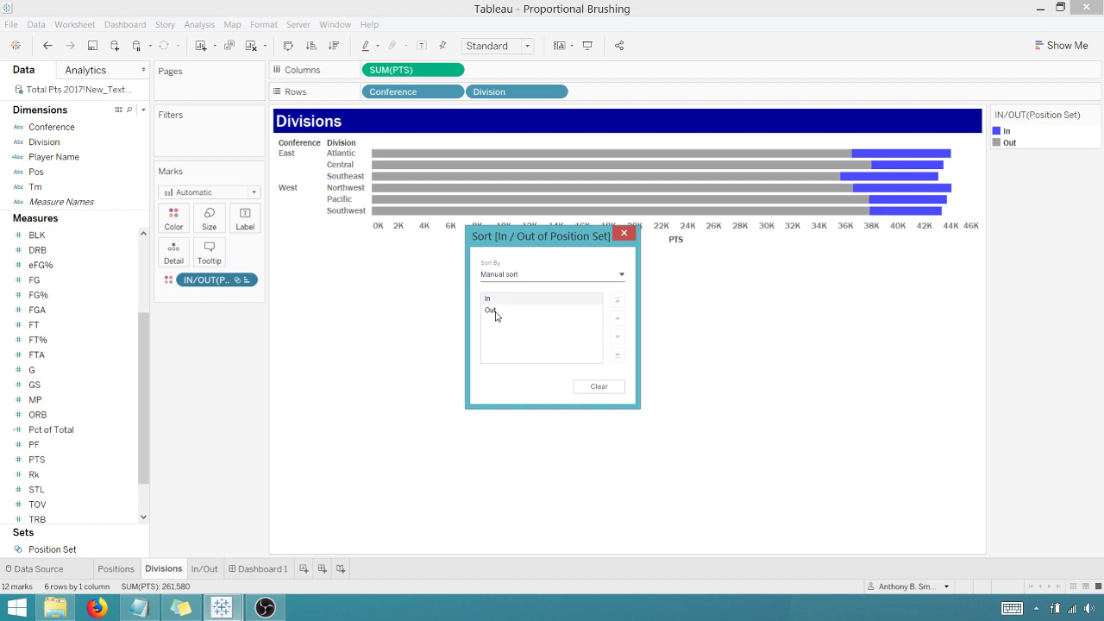
pyautogui.click(494, 312)
pyautogui.click(618, 302)
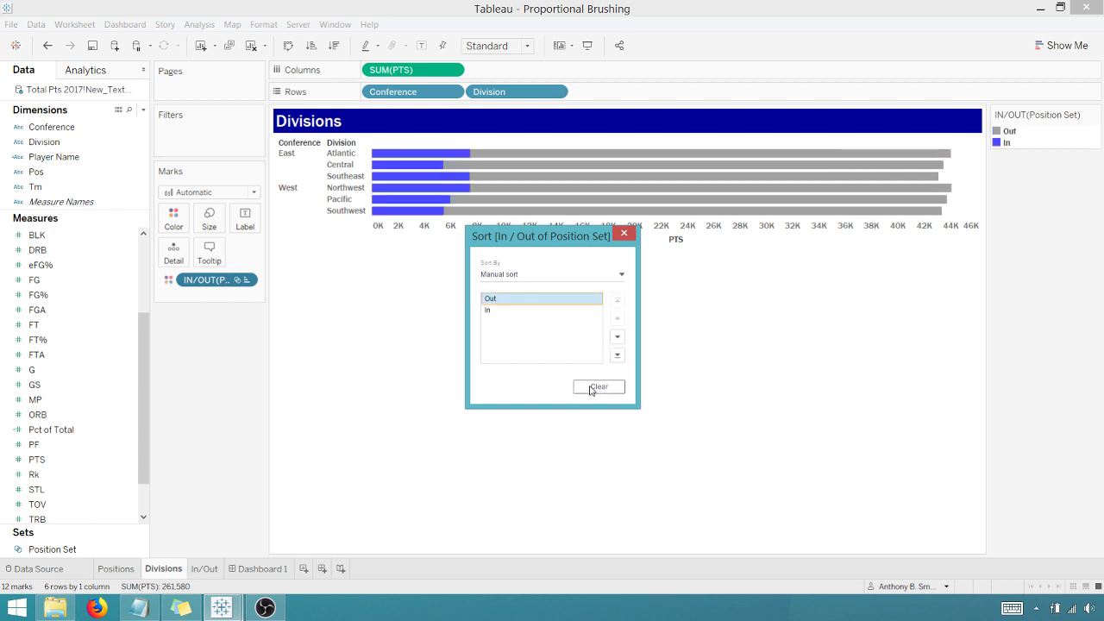
pyautogui.click(627, 233)
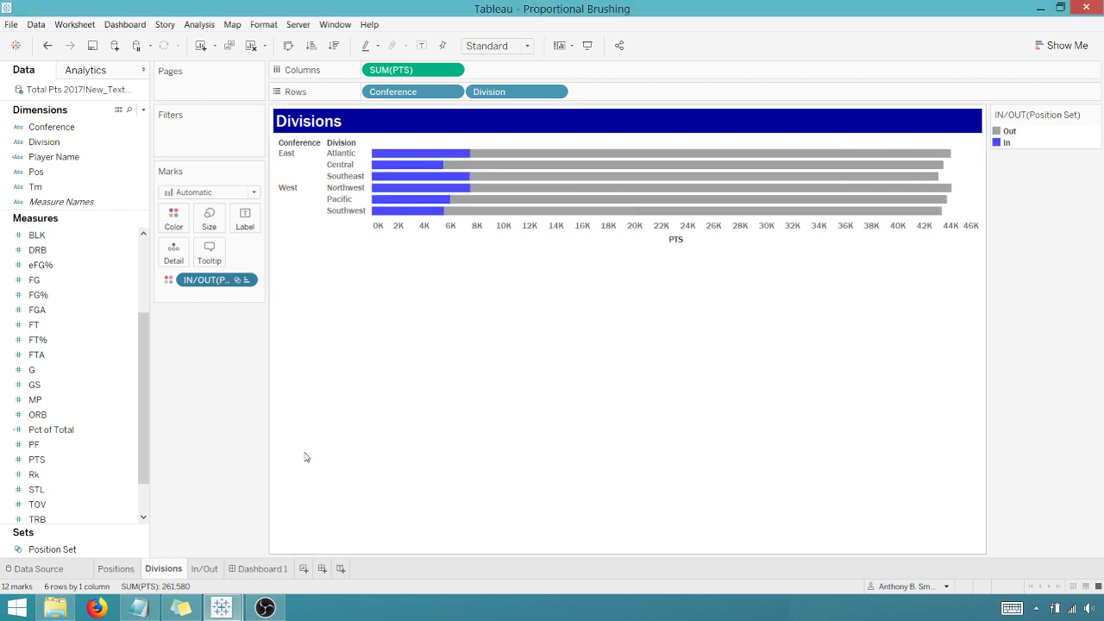
pyautogui.click(262, 570)
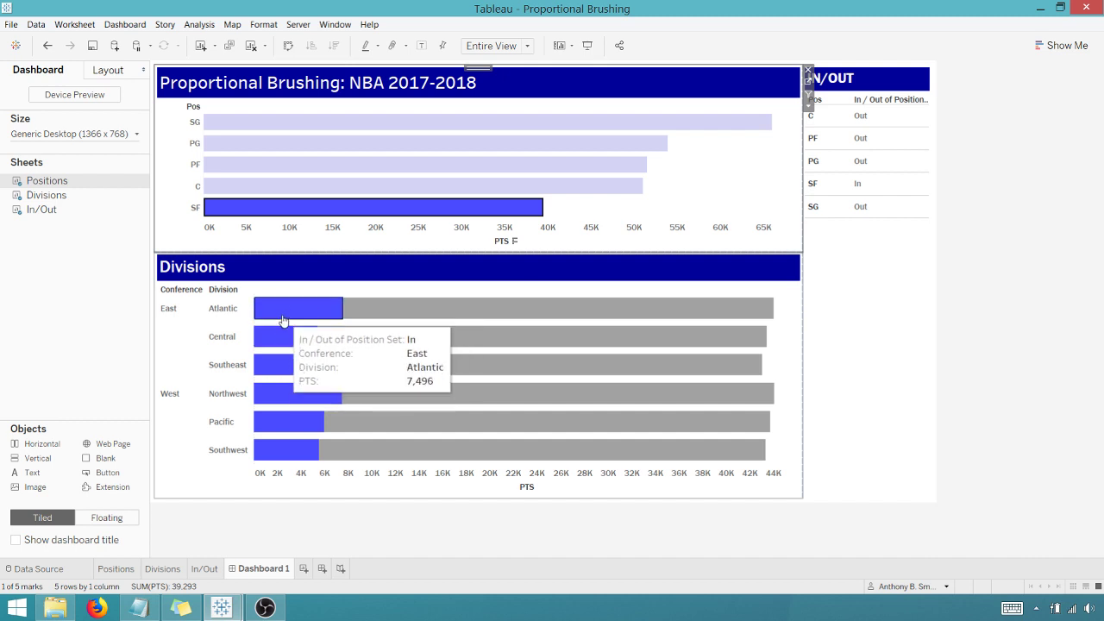
# Deselect SF and select SG so each division bar shows SG's points from the left
pyautogui.click(276, 211)
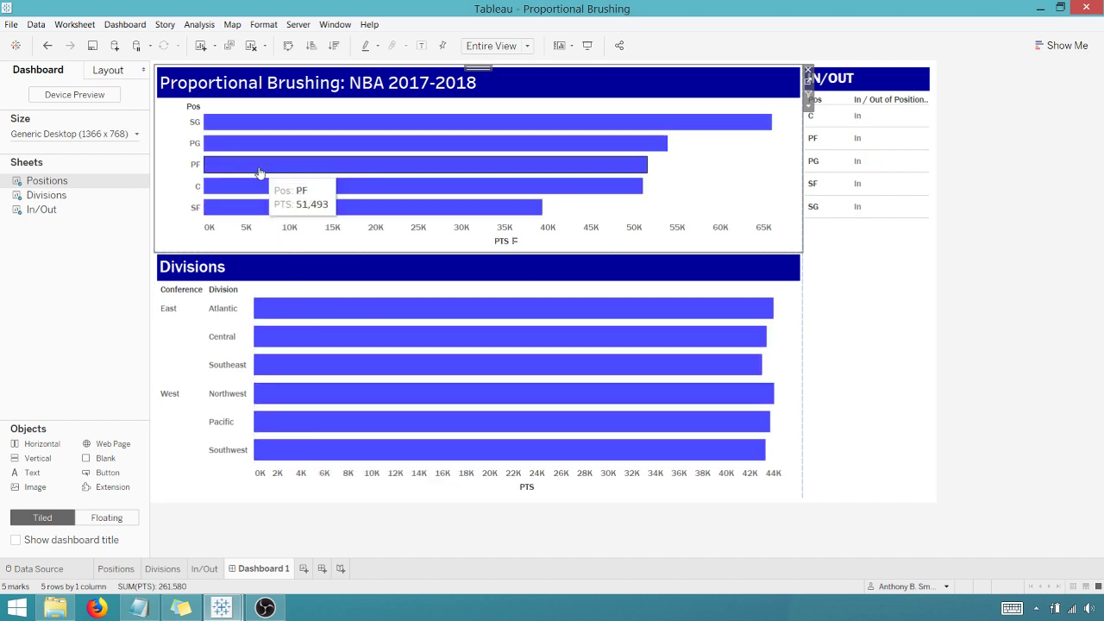
pyautogui.click(268, 121)
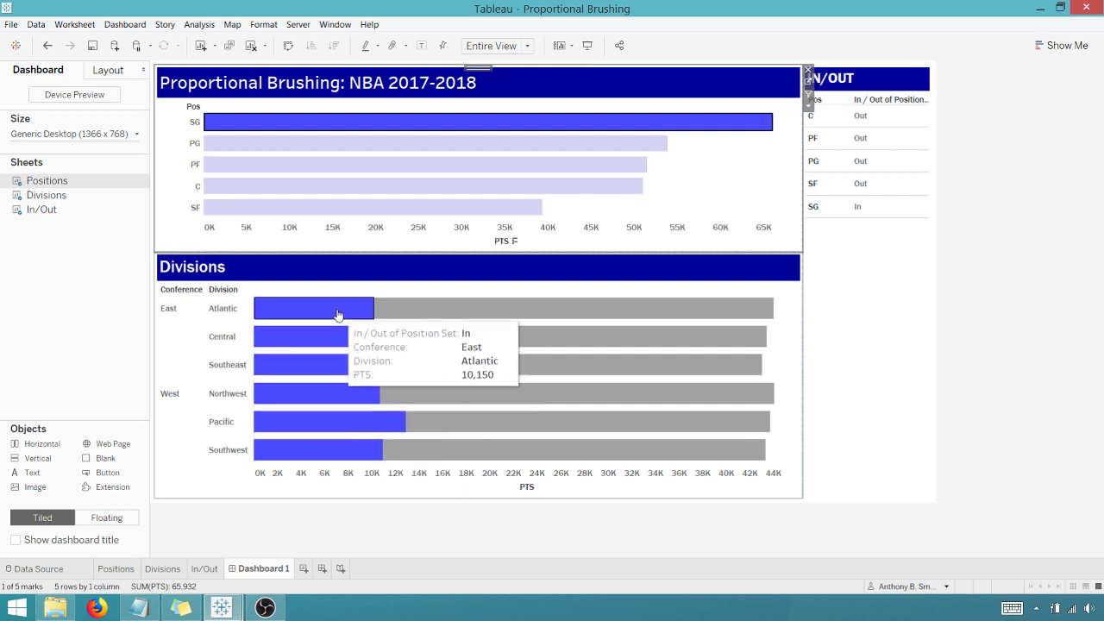
pyautogui.click(122, 25)
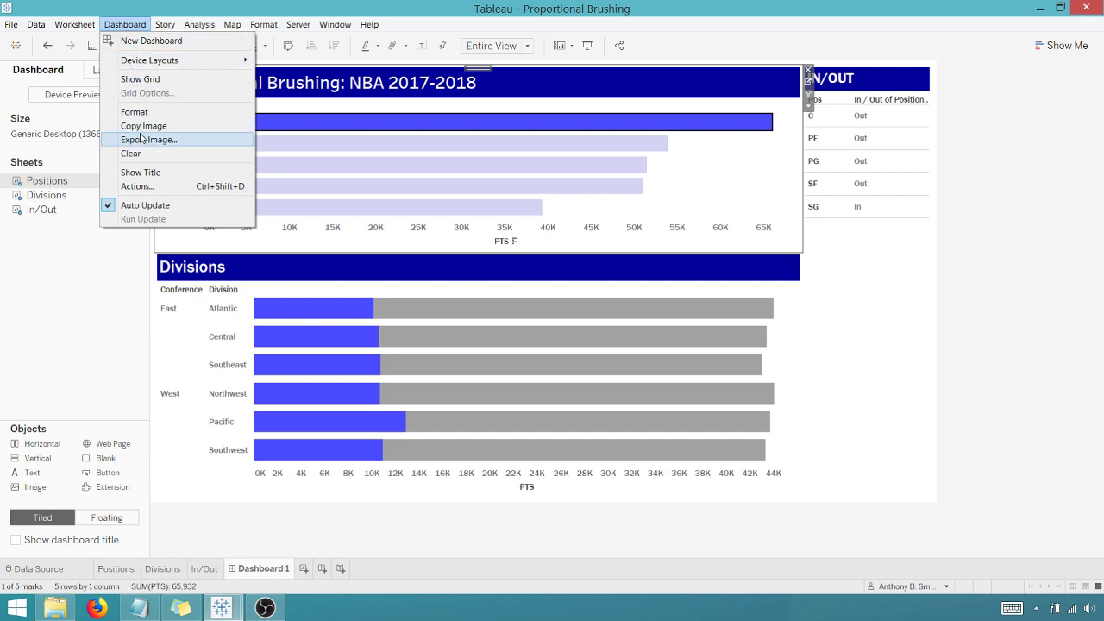
# Edit Set1 so clearing the selection keeps set values
pyautogui.click(137, 185)
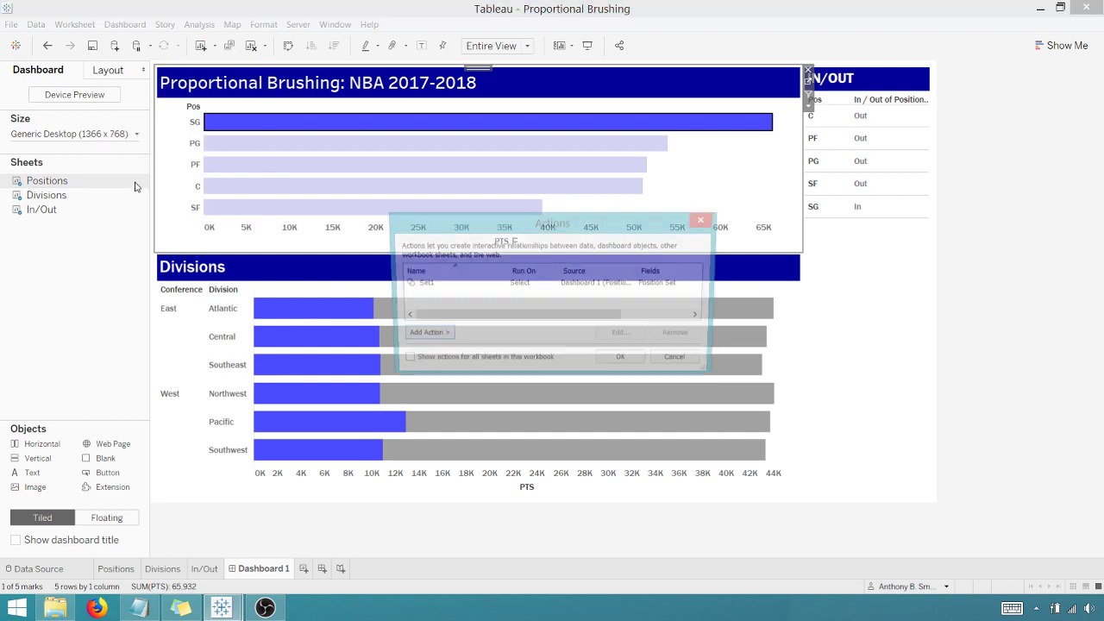
pyautogui.click(482, 285)
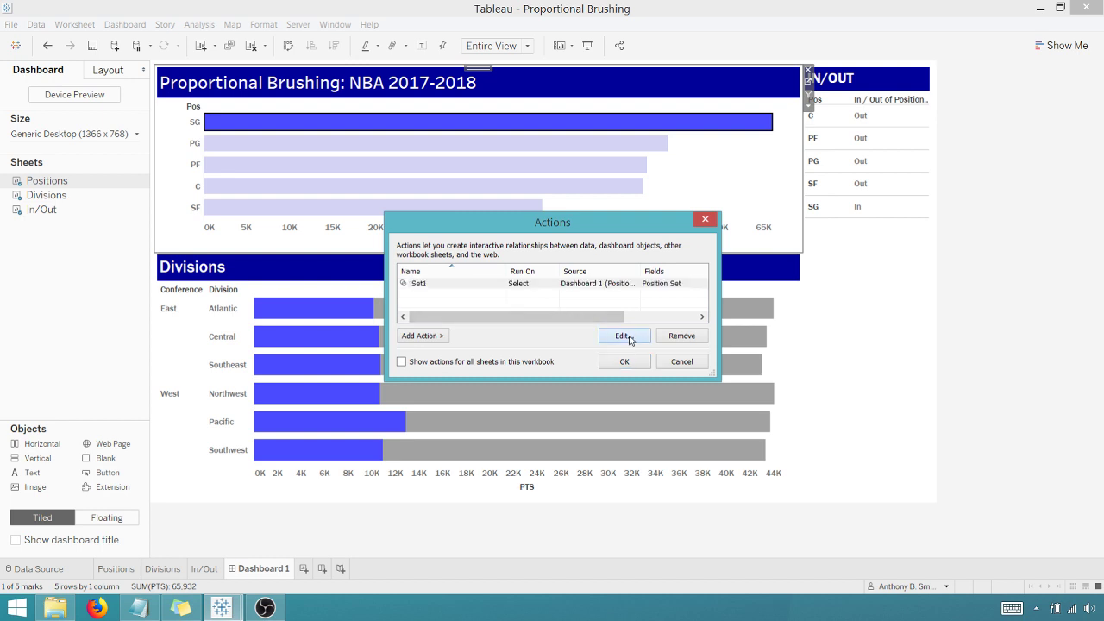
pyautogui.click(624, 336)
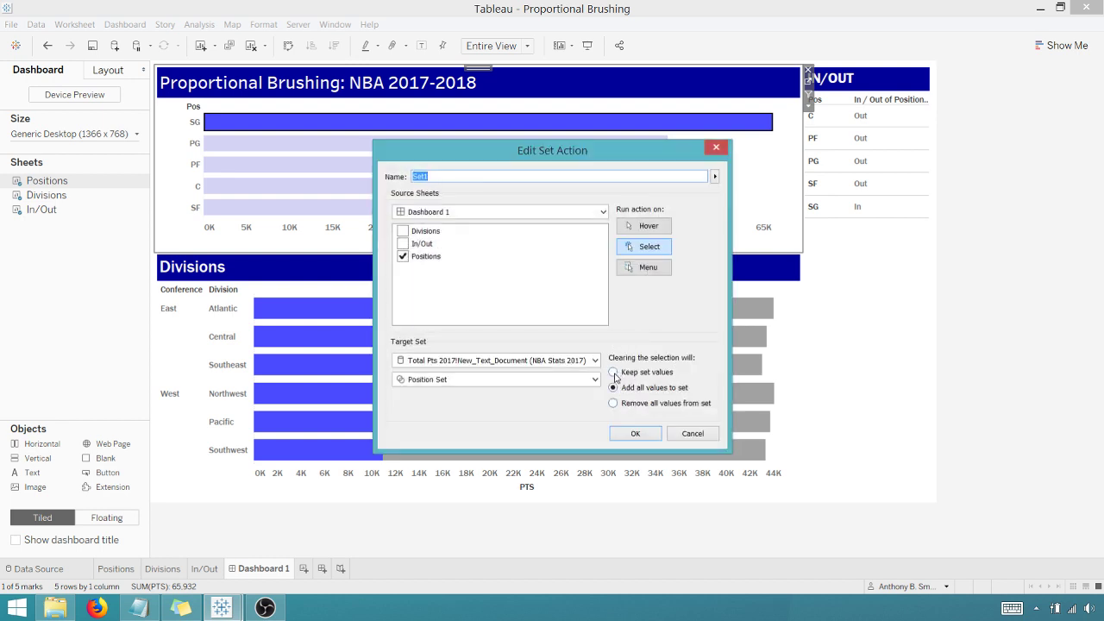
pyautogui.click(614, 373)
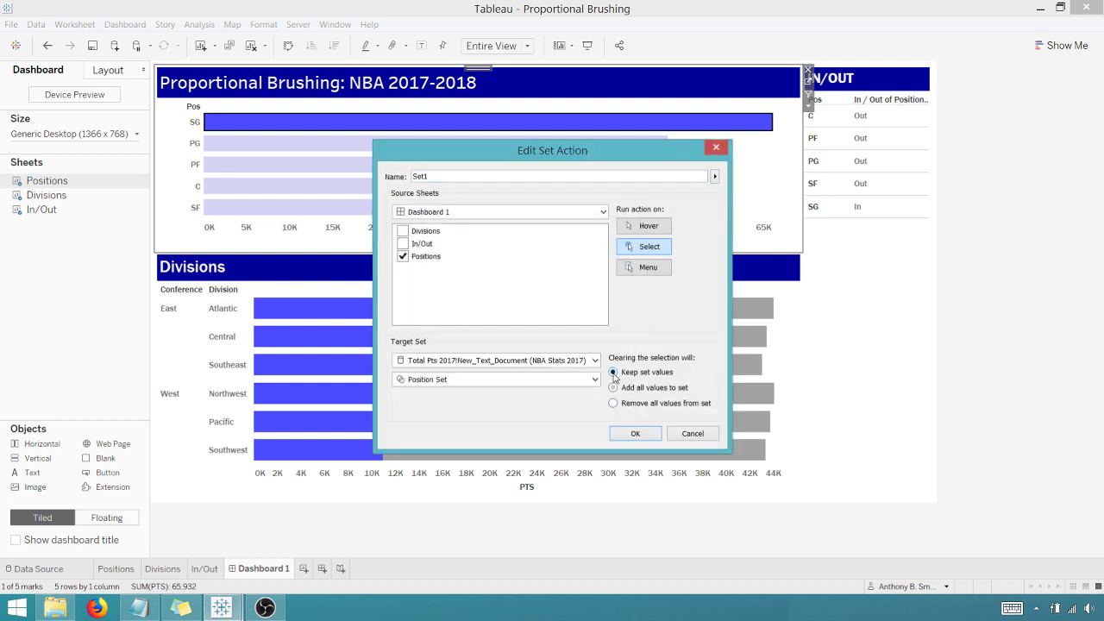
pyautogui.click(636, 433)
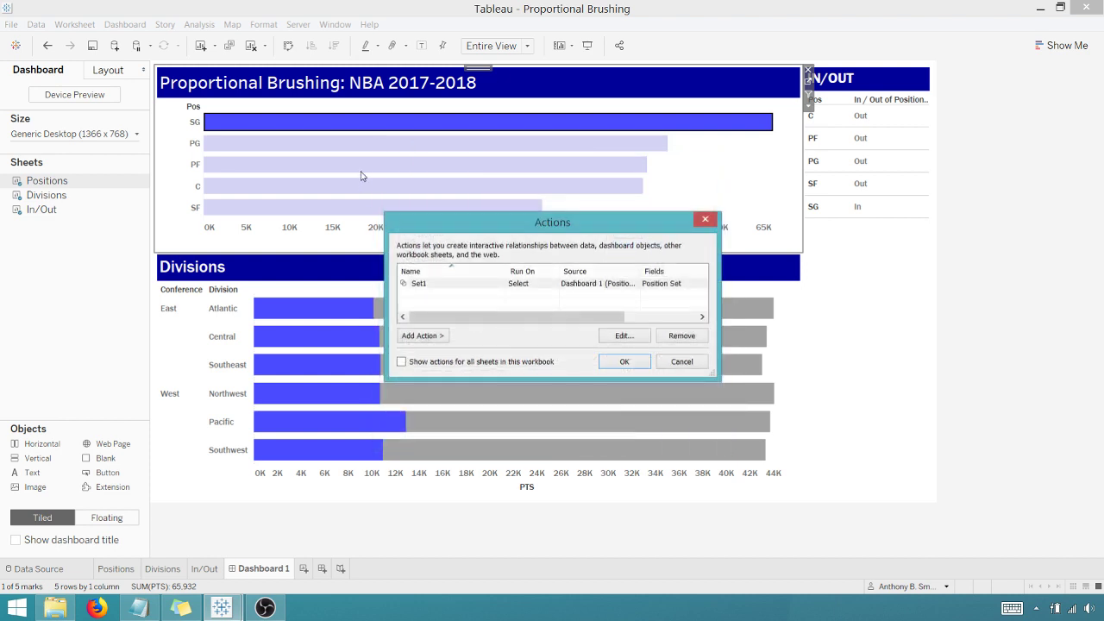
pyautogui.click(623, 362)
# Clear SG, select PG, then deselect it to confirm PG stays In on the division bars
pyautogui.click(350, 122)
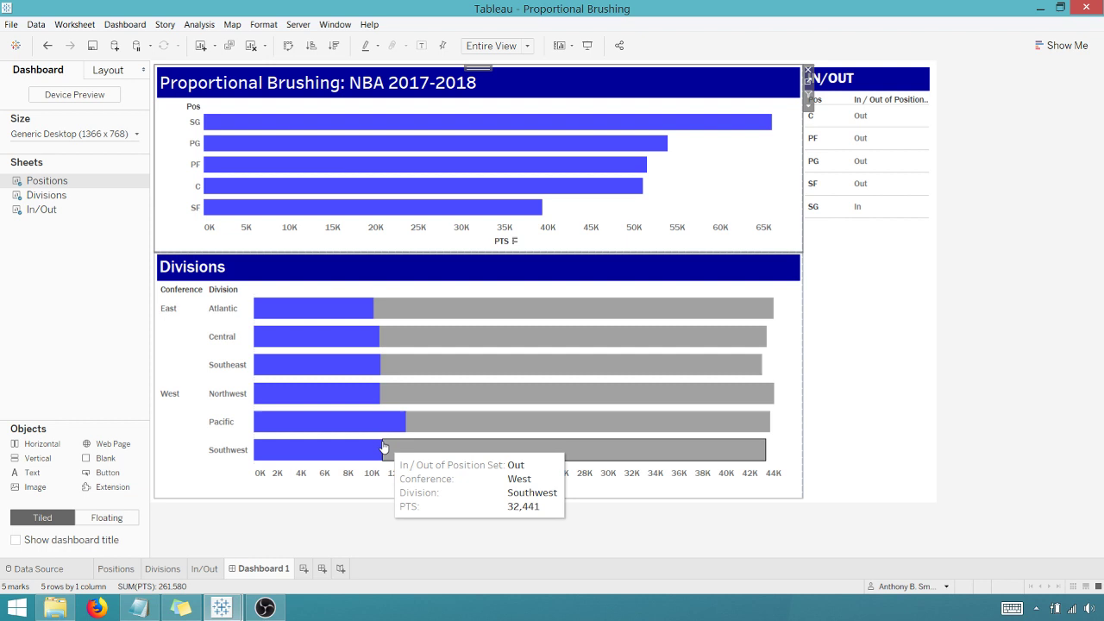
pyautogui.click(289, 150)
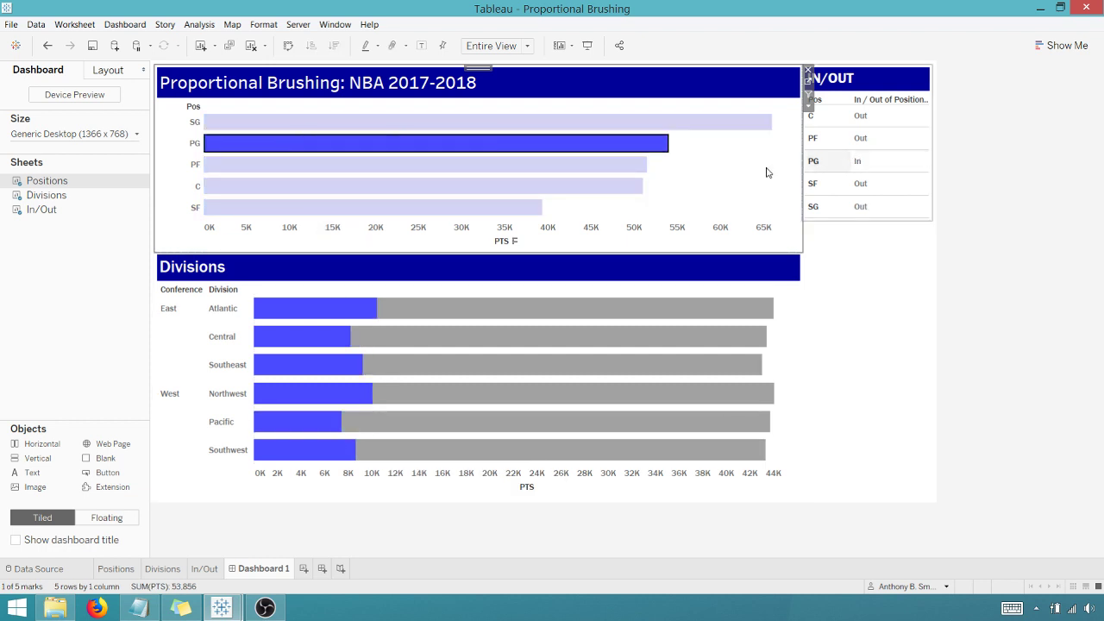
pyautogui.click(504, 148)
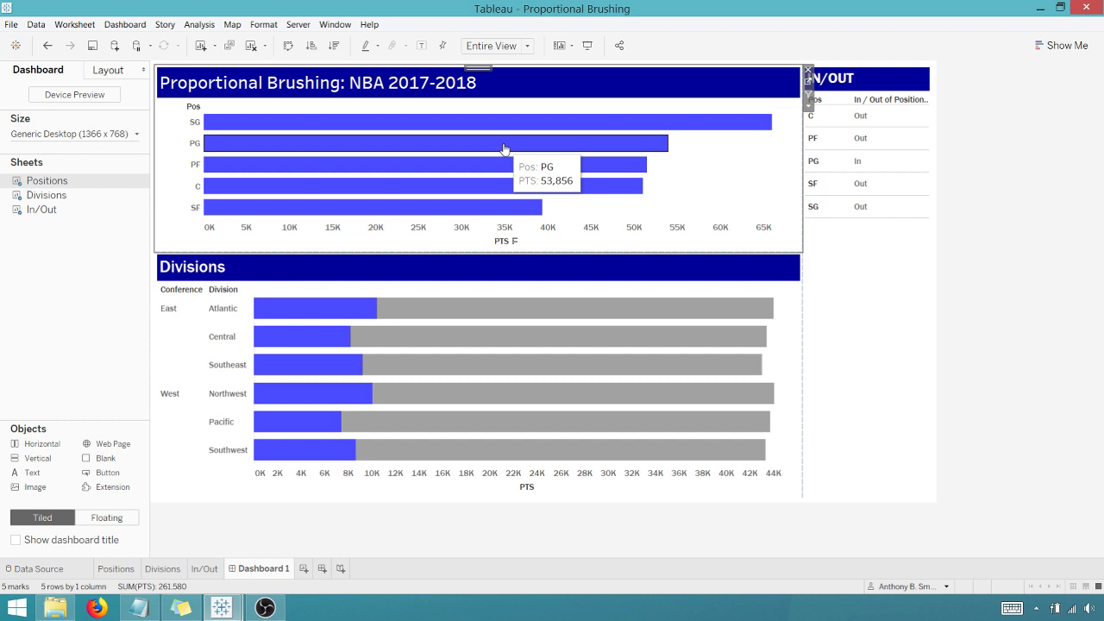
# Edit the Set1 dashboard action to remove all values from the set when the selection clears
pyautogui.click(129, 25)
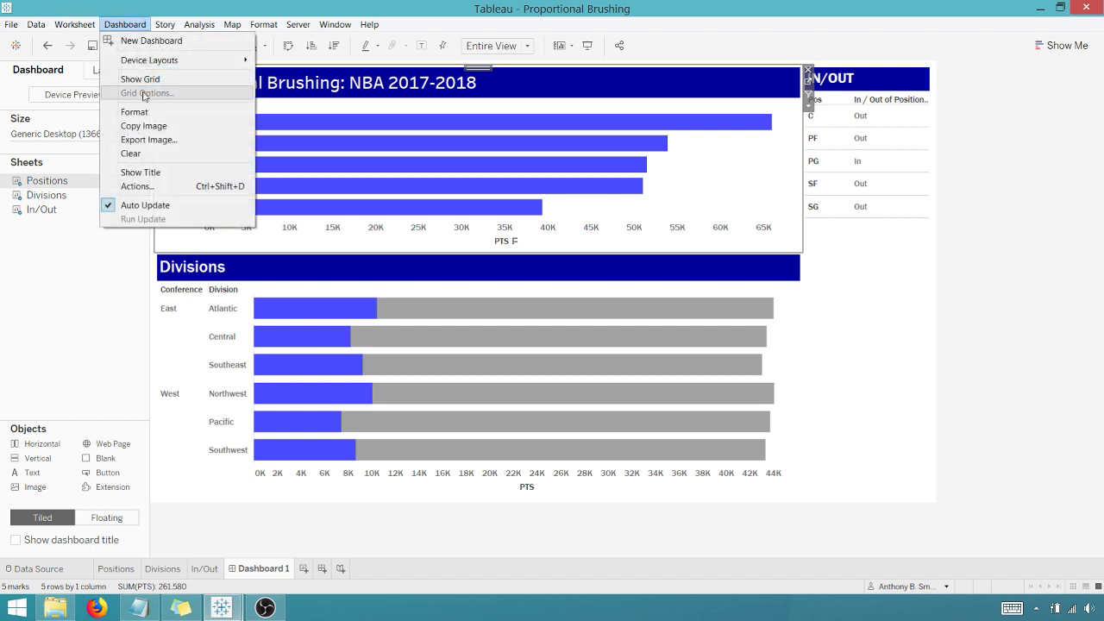
pyautogui.click(140, 187)
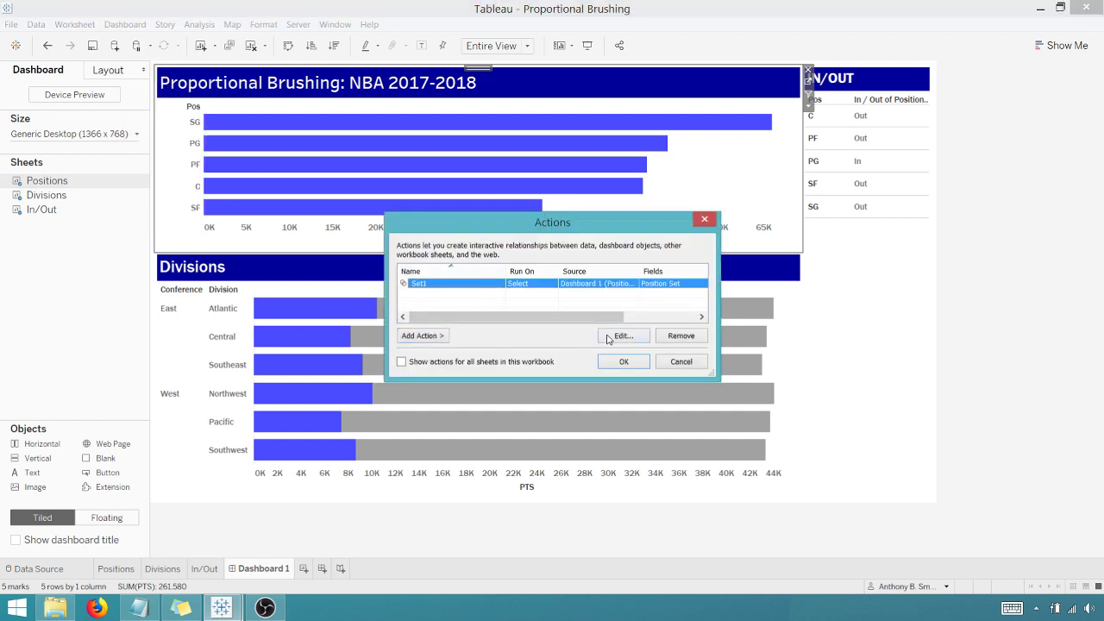
pyautogui.click(621, 336)
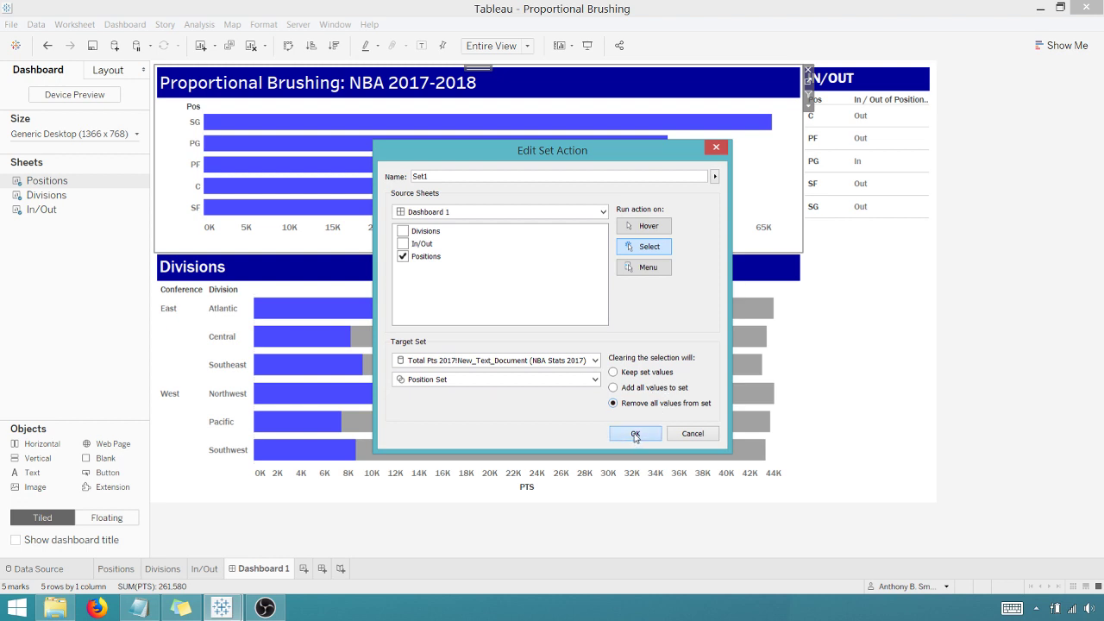
pyautogui.click(635, 433)
# Close the Actions list, then select and deselect SG to confirm every division bar turns grey
pyautogui.click(623, 361)
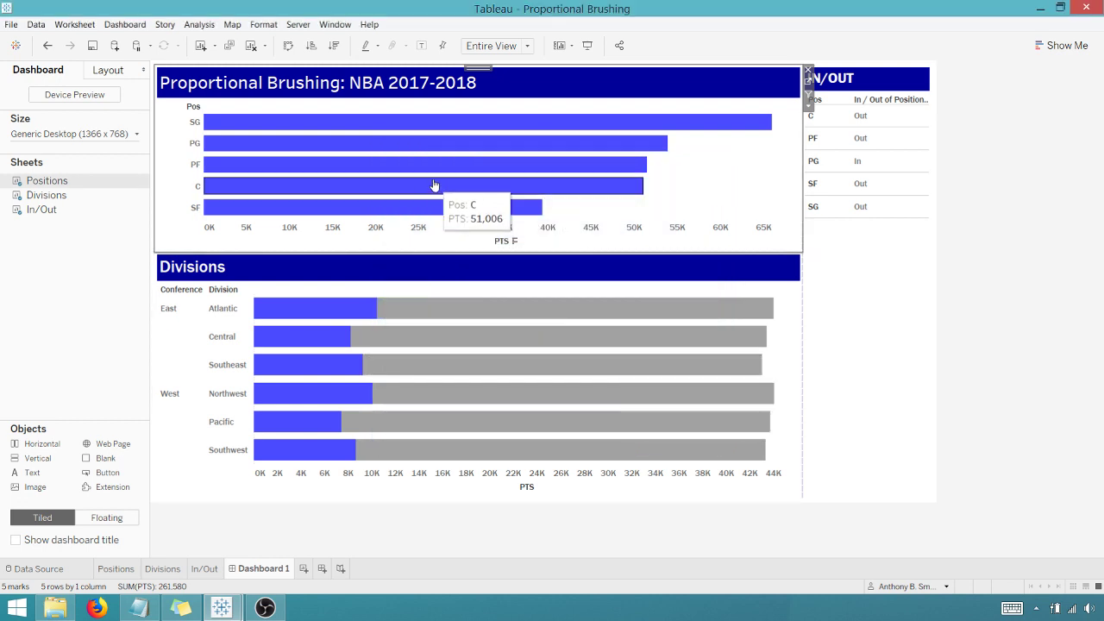
pyautogui.click(419, 127)
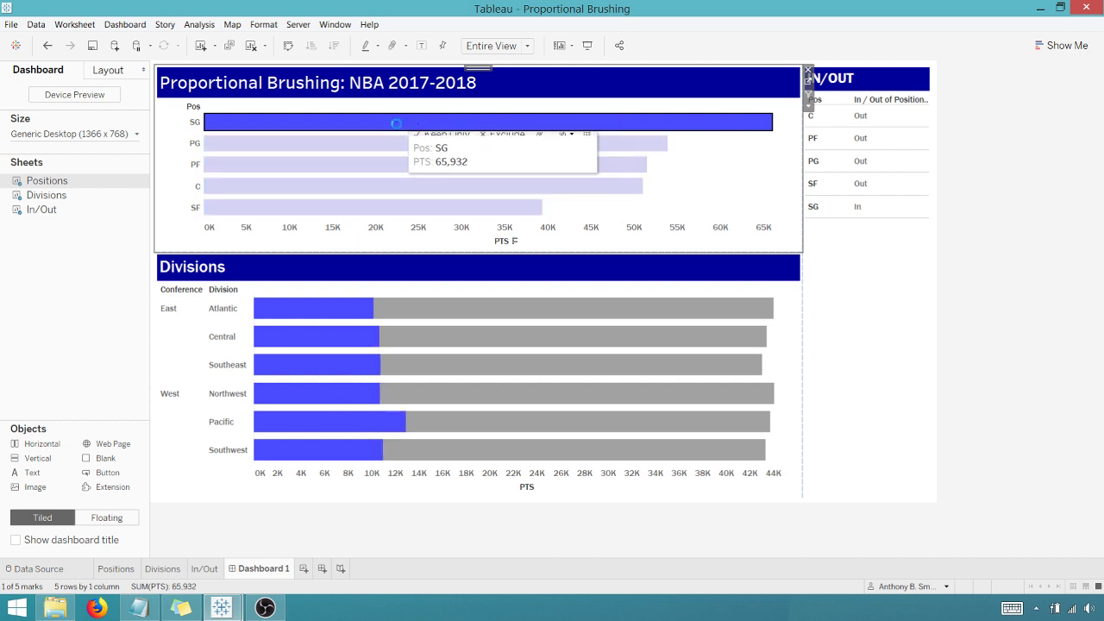
pyautogui.click(396, 124)
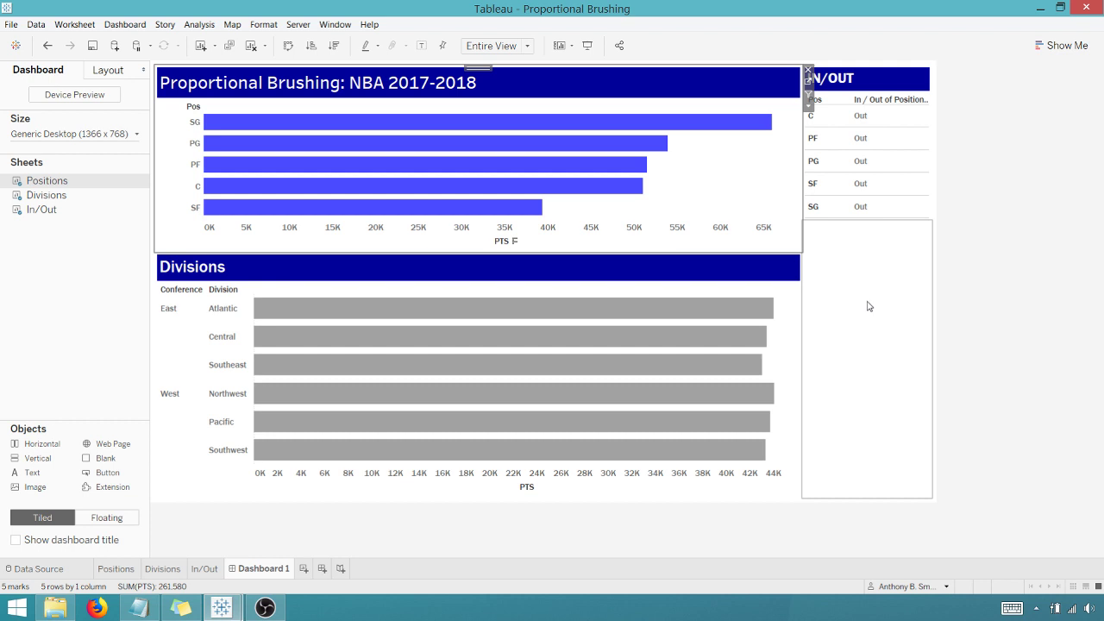
# Change the Set1 action so clearing the selection adds all values to the set
pyautogui.click(122, 25)
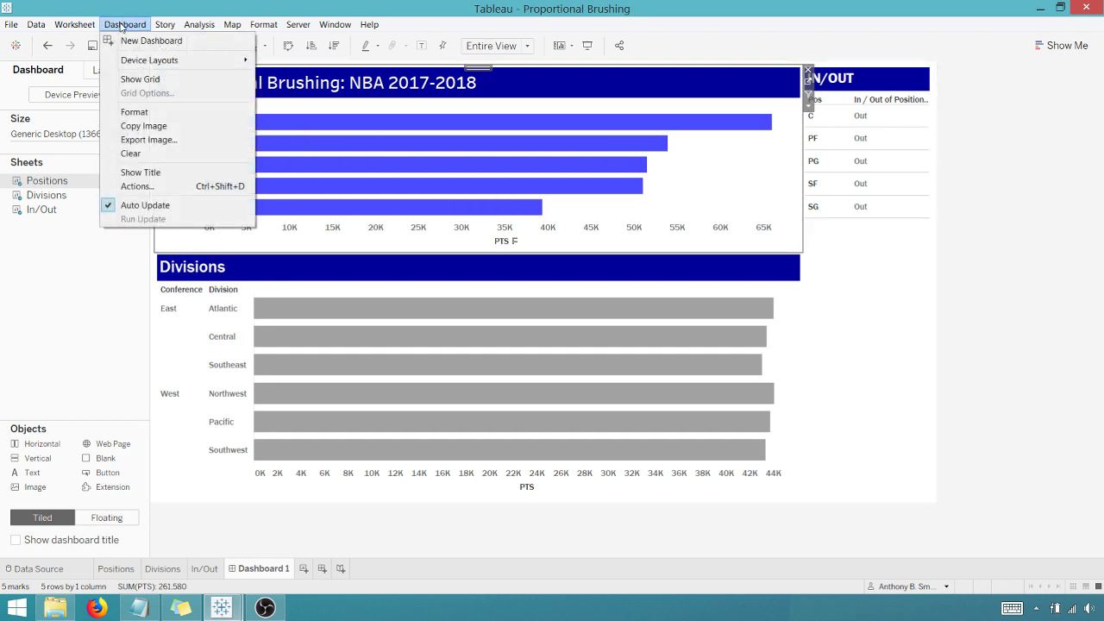
pyautogui.click(136, 186)
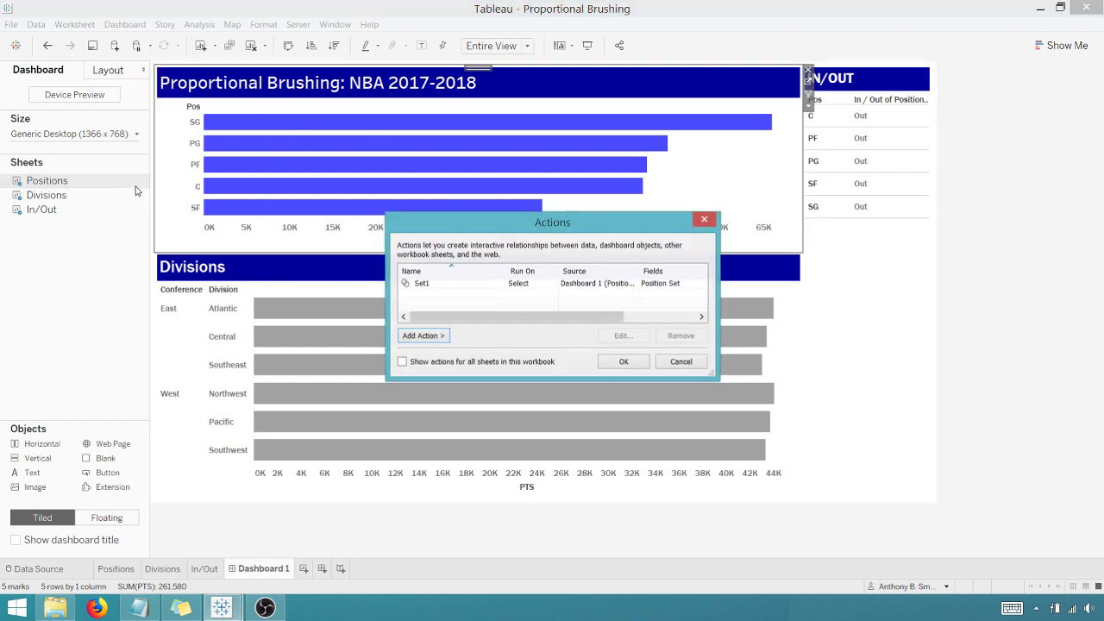
pyautogui.click(442, 283)
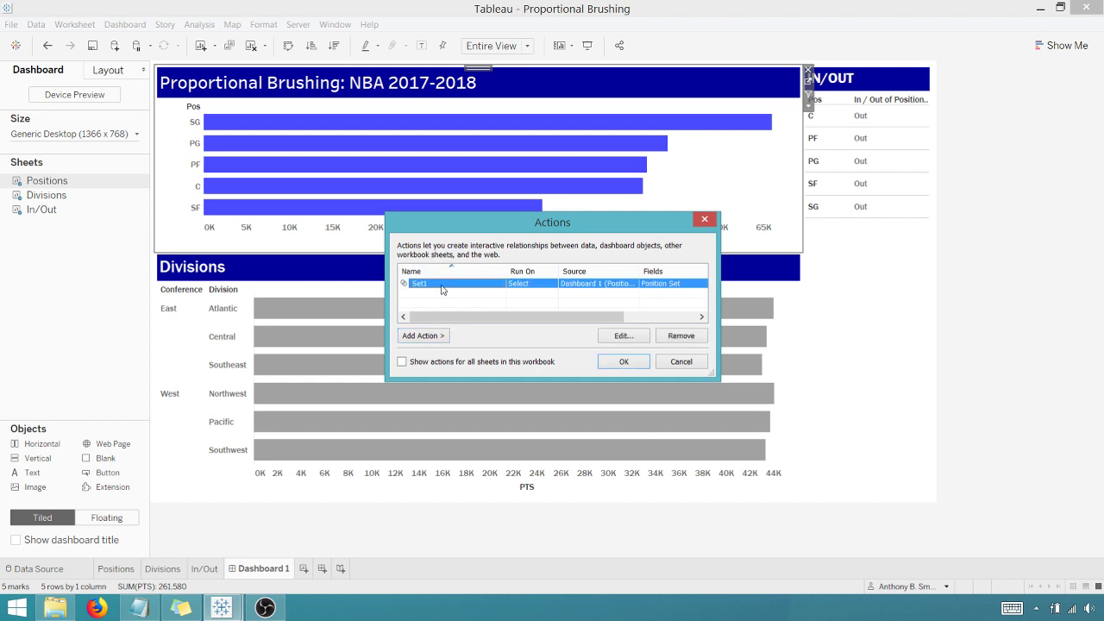
pyautogui.click(622, 335)
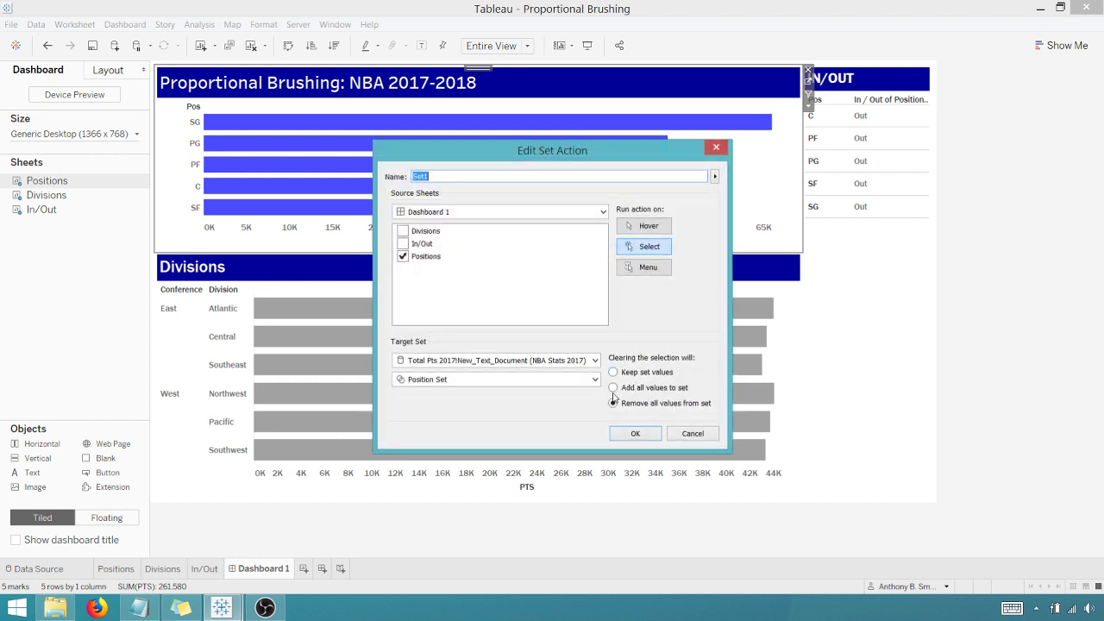
pyautogui.click(613, 389)
pyautogui.click(632, 434)
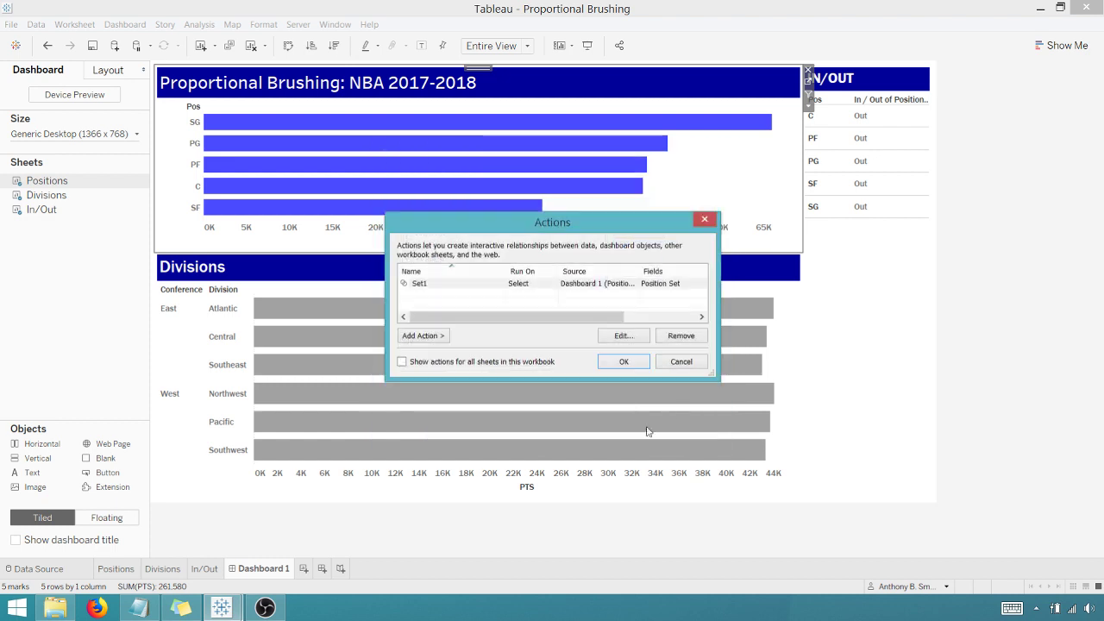
pyautogui.click(618, 362)
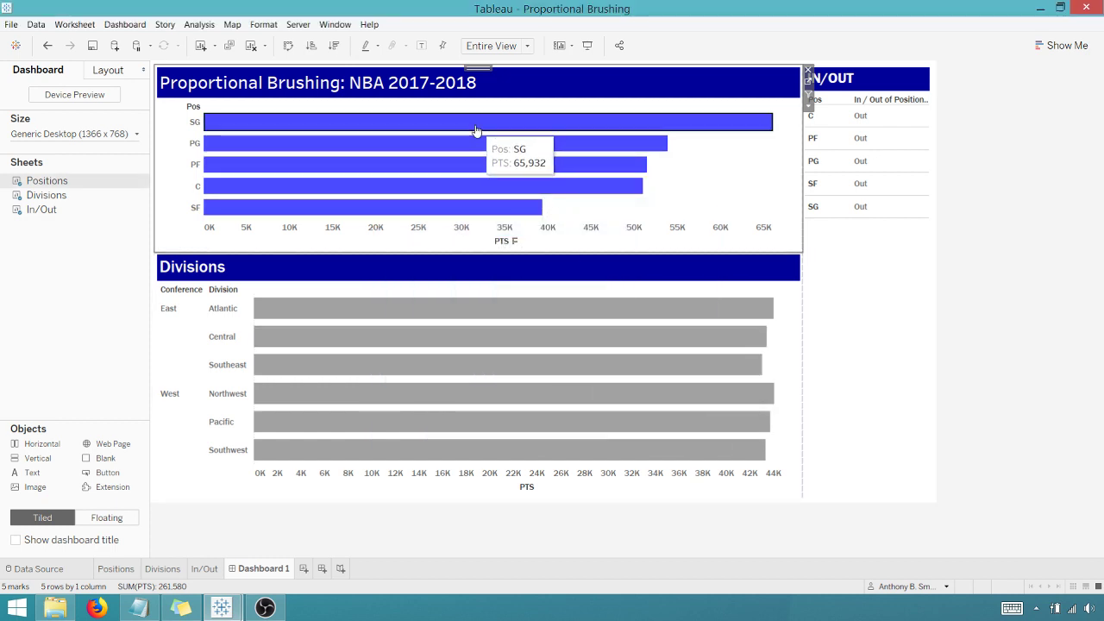
# Select and deselect the SG bar to confirm all division bars show fully blue
pyautogui.click(475, 127)
pyautogui.click(456, 130)
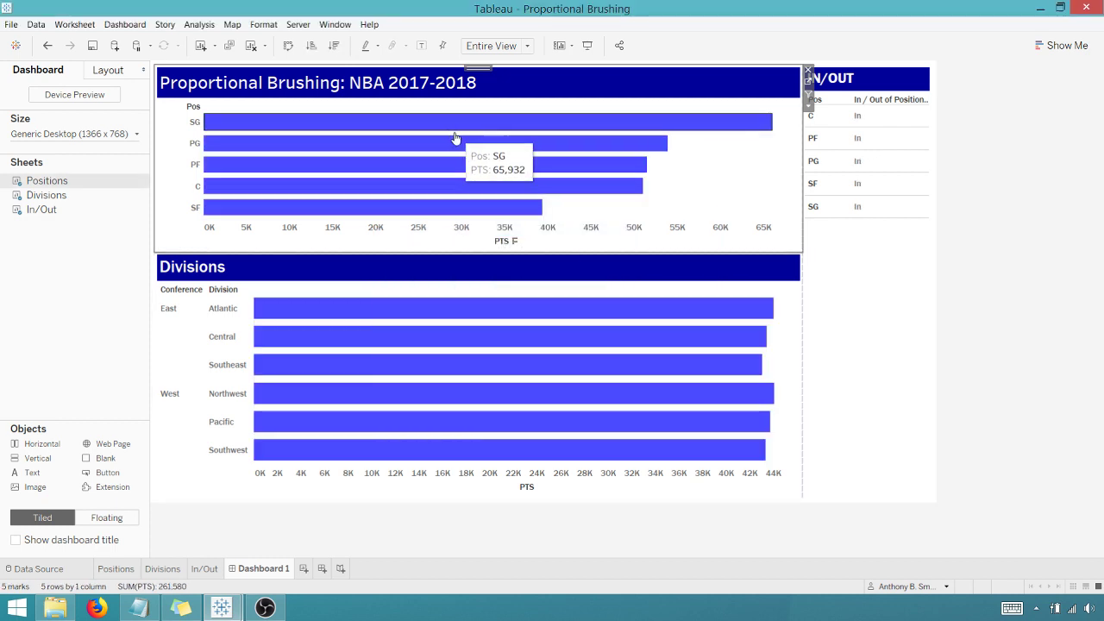
pyautogui.click(993, 304)
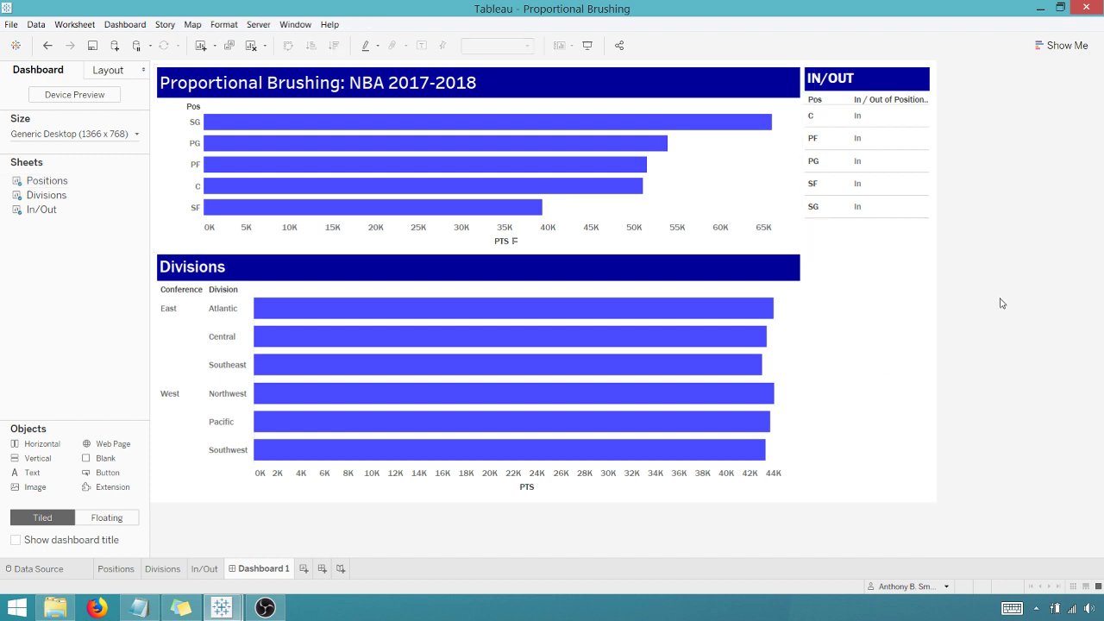
pyautogui.click(251, 497)
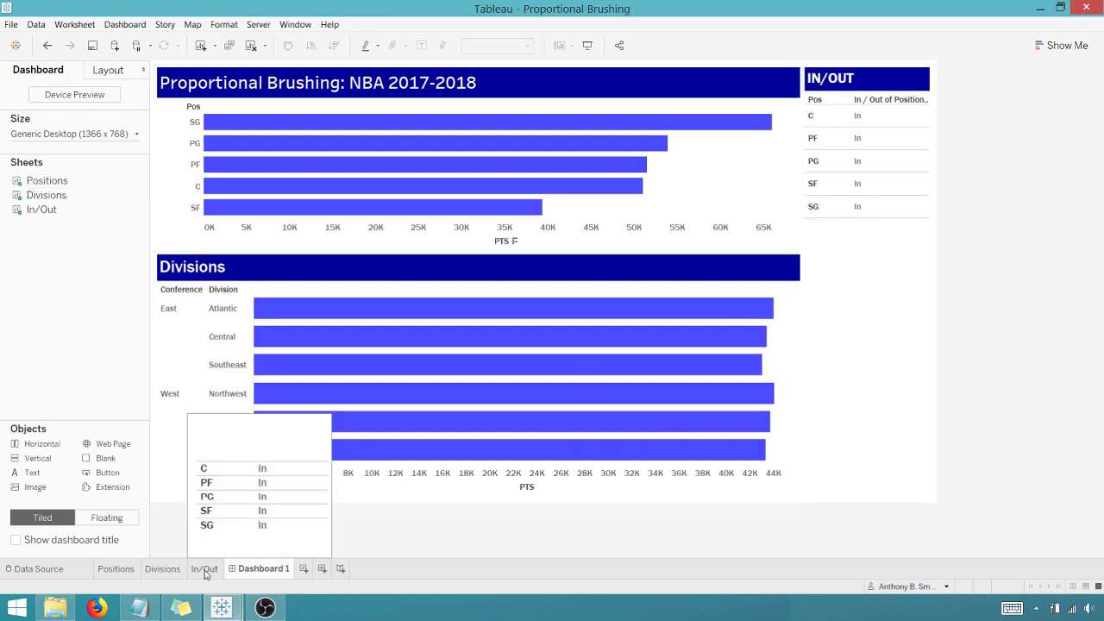
# On the Divisions sheet, add a second SUM(PTS) to Columns as a Percent of Total quick table calculation
pyautogui.click(163, 569)
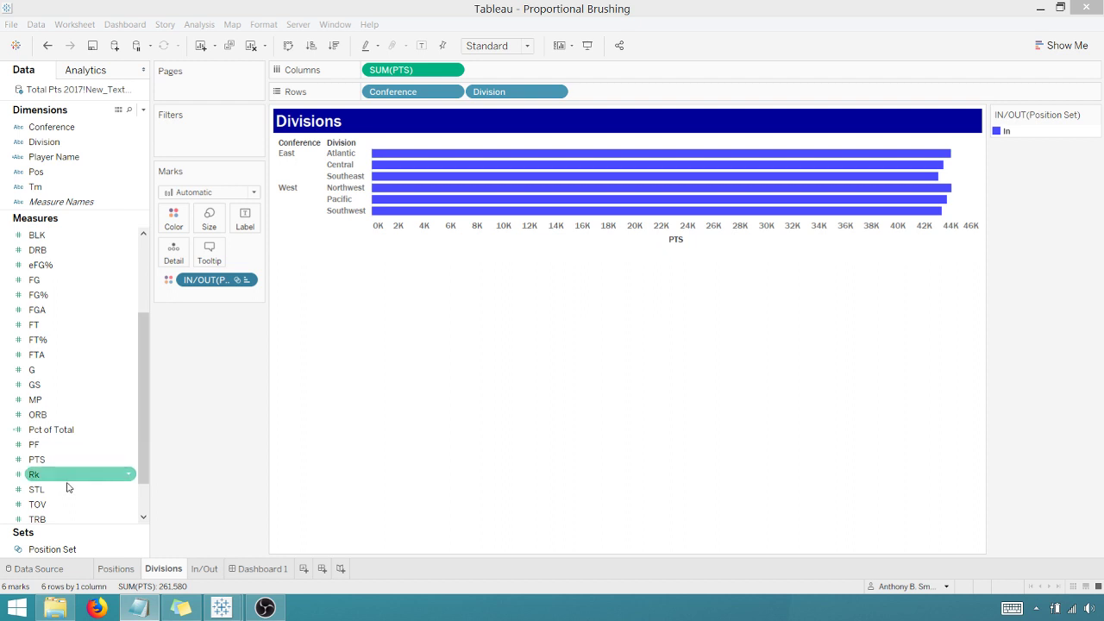
pyautogui.moveTo(34, 466); pyautogui.dragTo(485, 76)
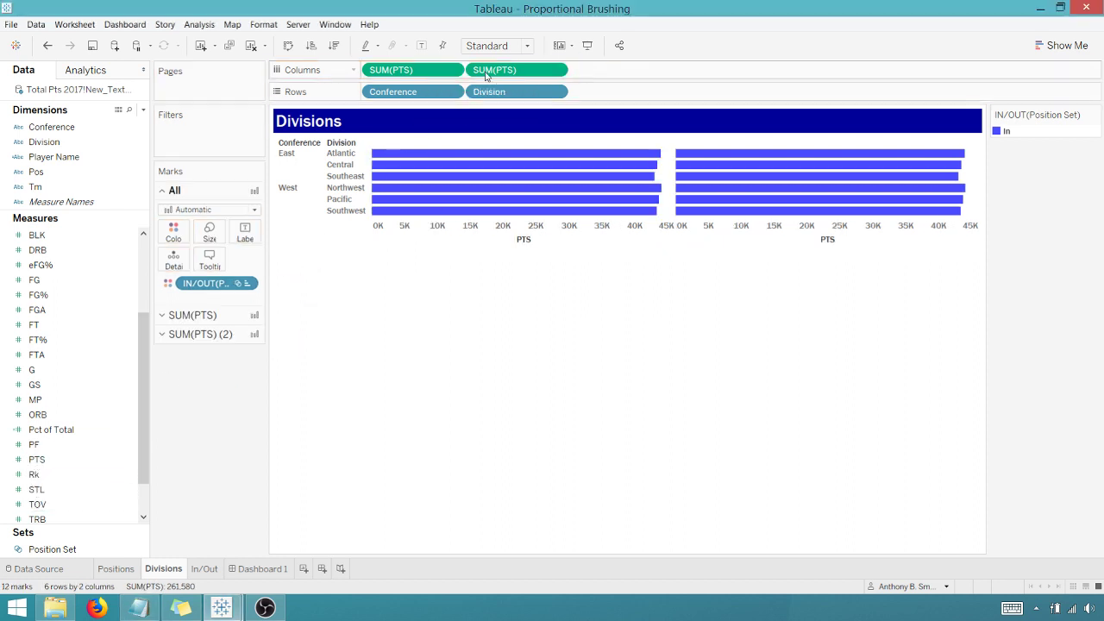
pyautogui.click(554, 71)
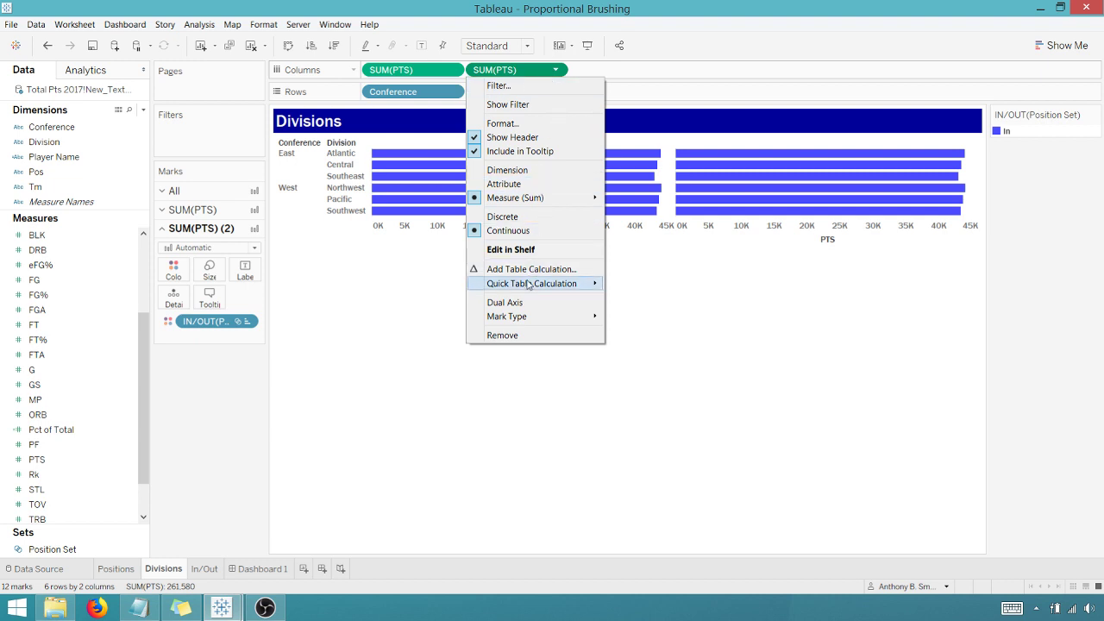
pyautogui.moveTo(525, 291)
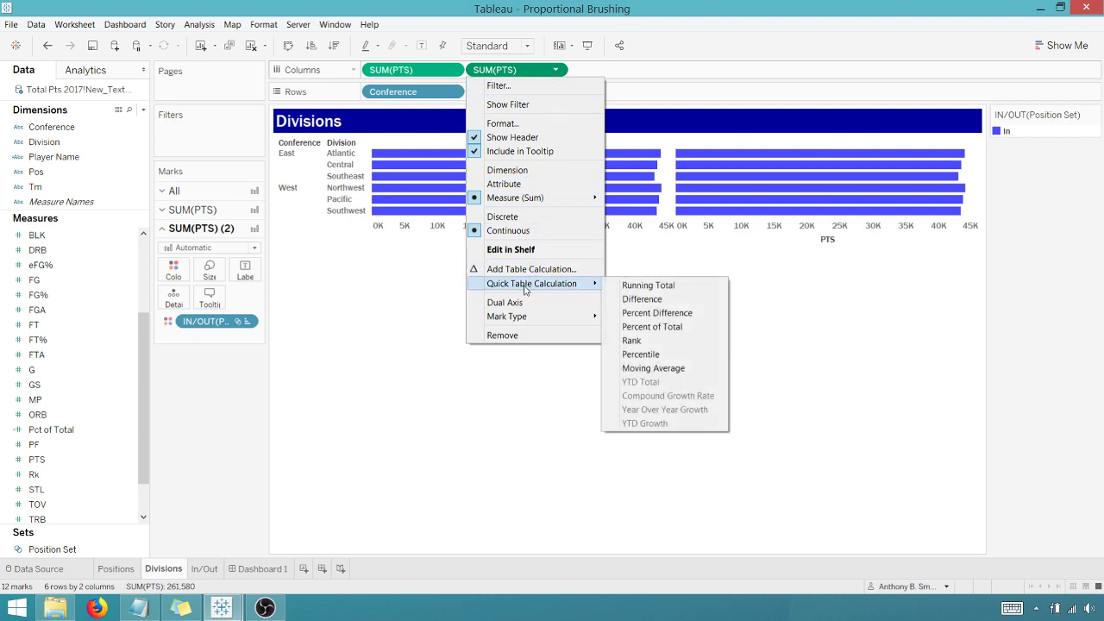
pyautogui.click(650, 327)
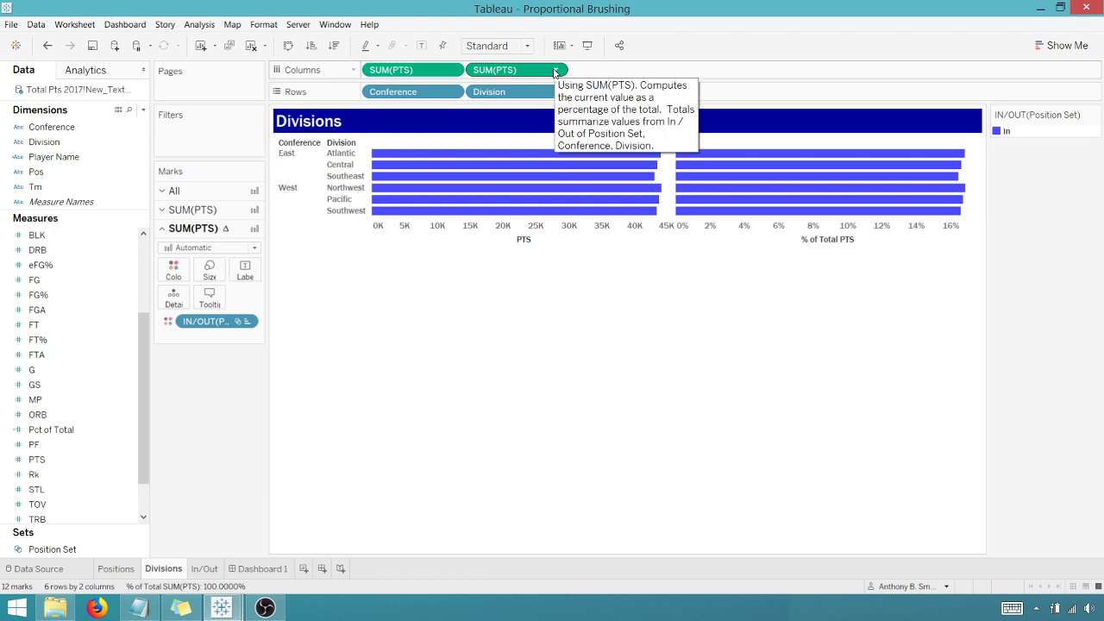
# Set the % of Total PTS table calculation to compute along Cell and clear the Atlantic highlight
pyautogui.click(557, 73)
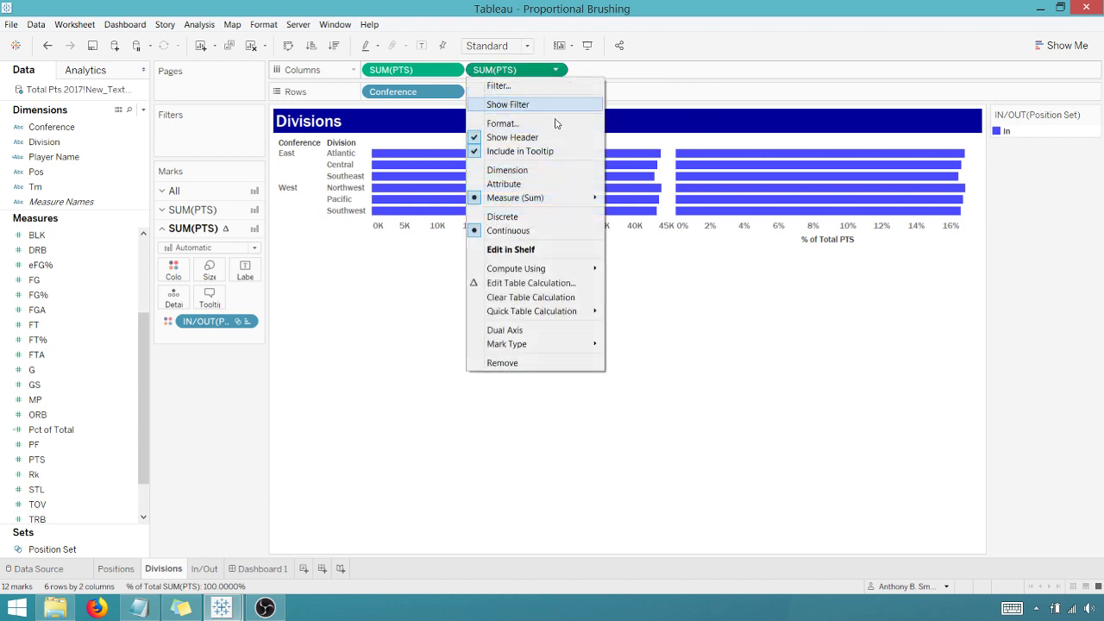
pyautogui.click(528, 283)
pyautogui.click(467, 377)
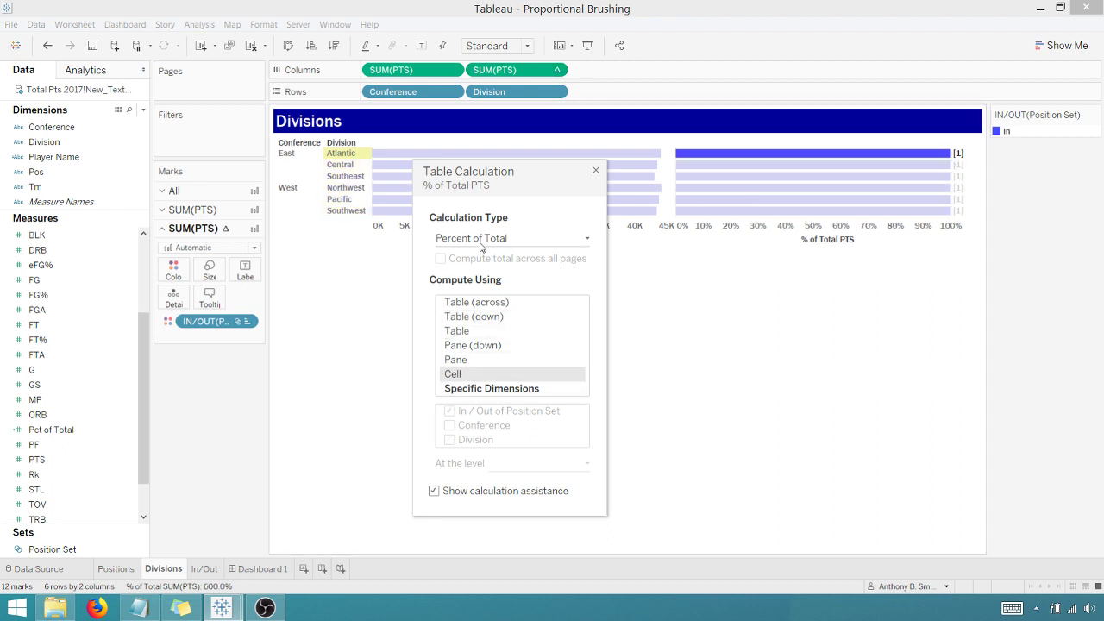
pyautogui.click(374, 411)
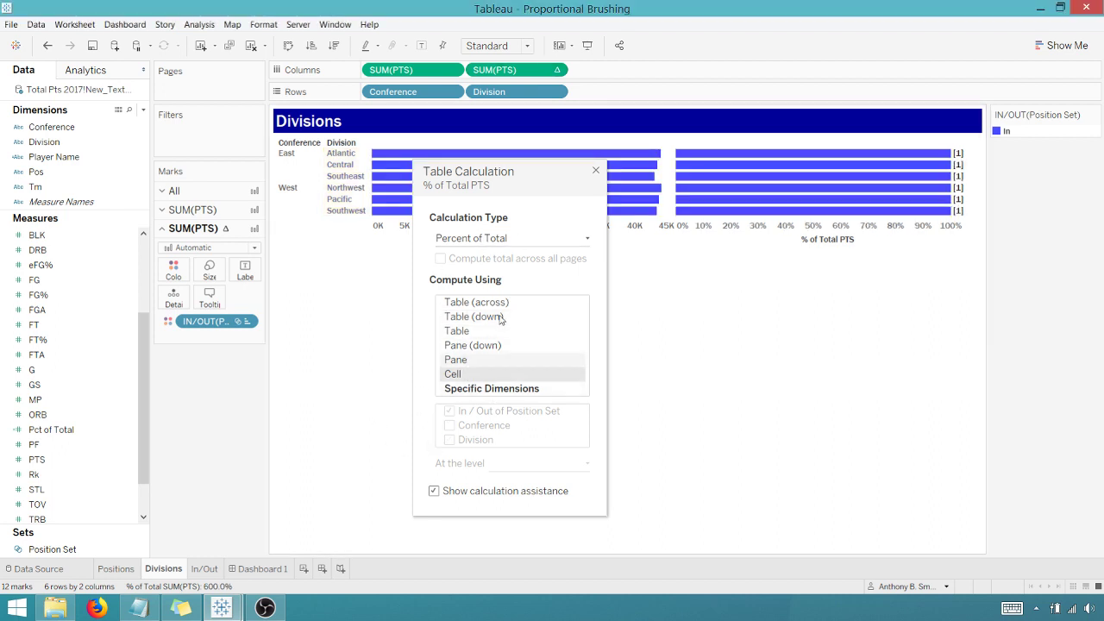
pyautogui.click(595, 174)
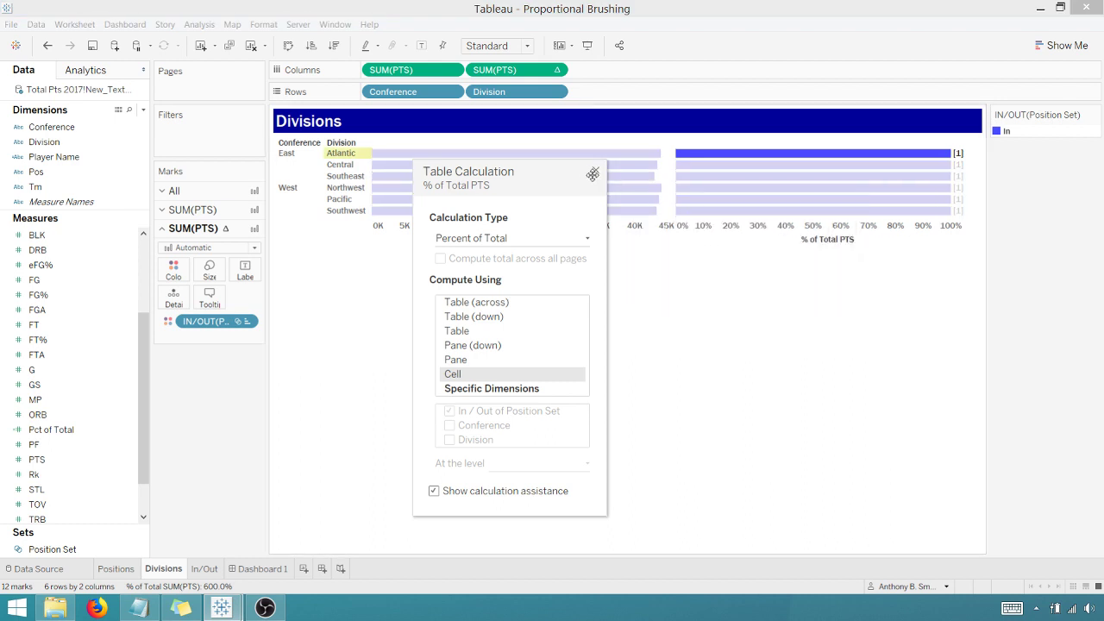
pyautogui.click(595, 174)
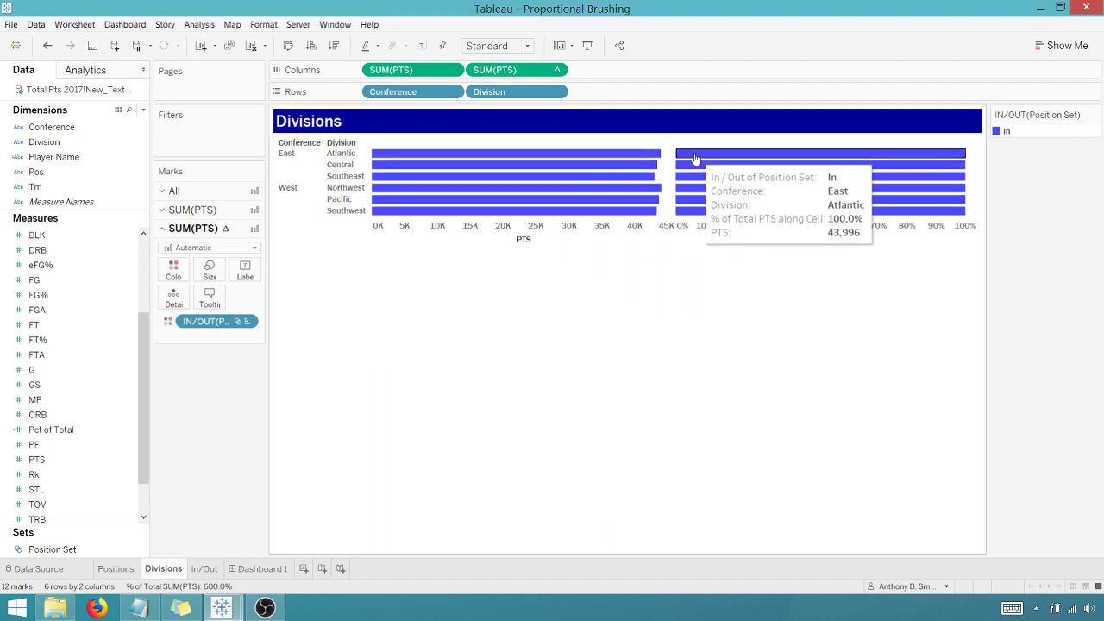
# Reopen the table calculation, try Specific Dimensions, then revert to Cell and close it
pyautogui.click(558, 72)
pyautogui.click(588, 278)
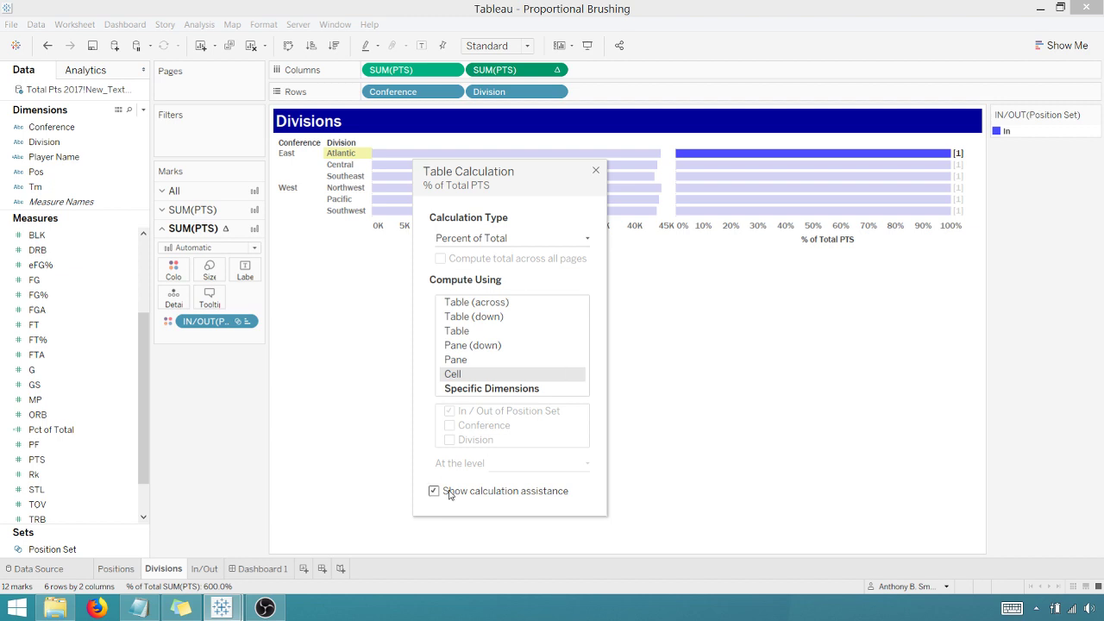
pyautogui.click(452, 388)
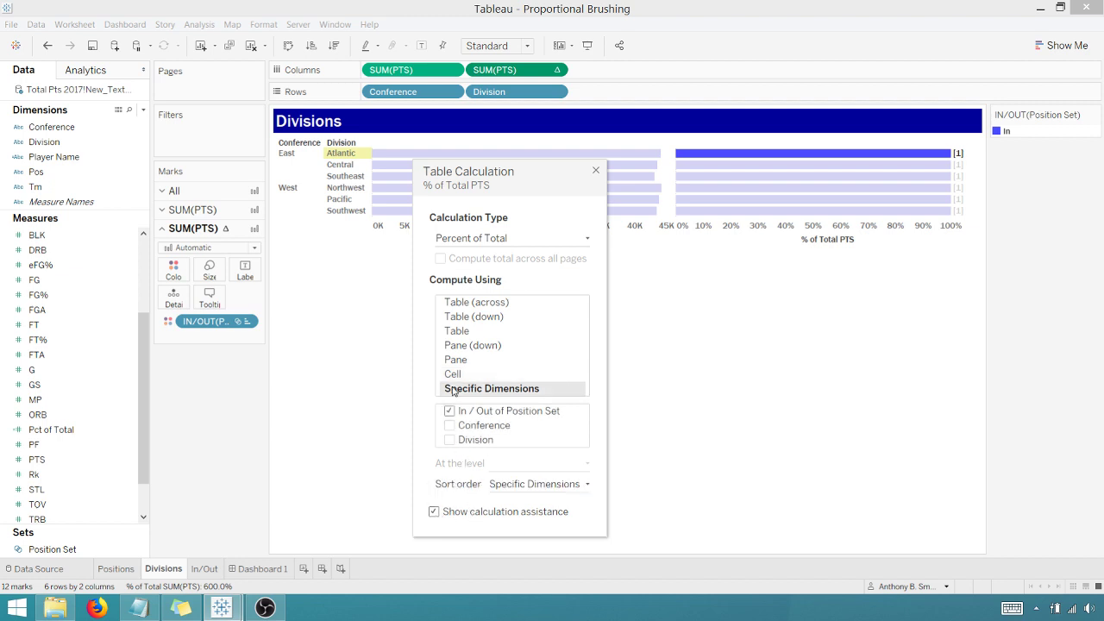
pyautogui.click(453, 380)
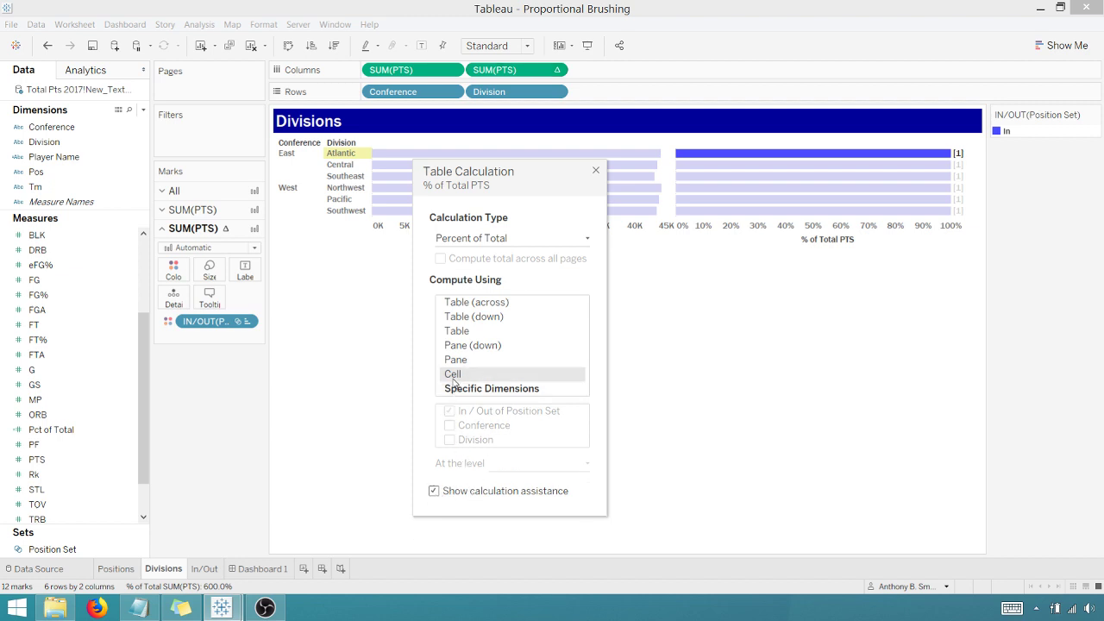
pyautogui.click(595, 172)
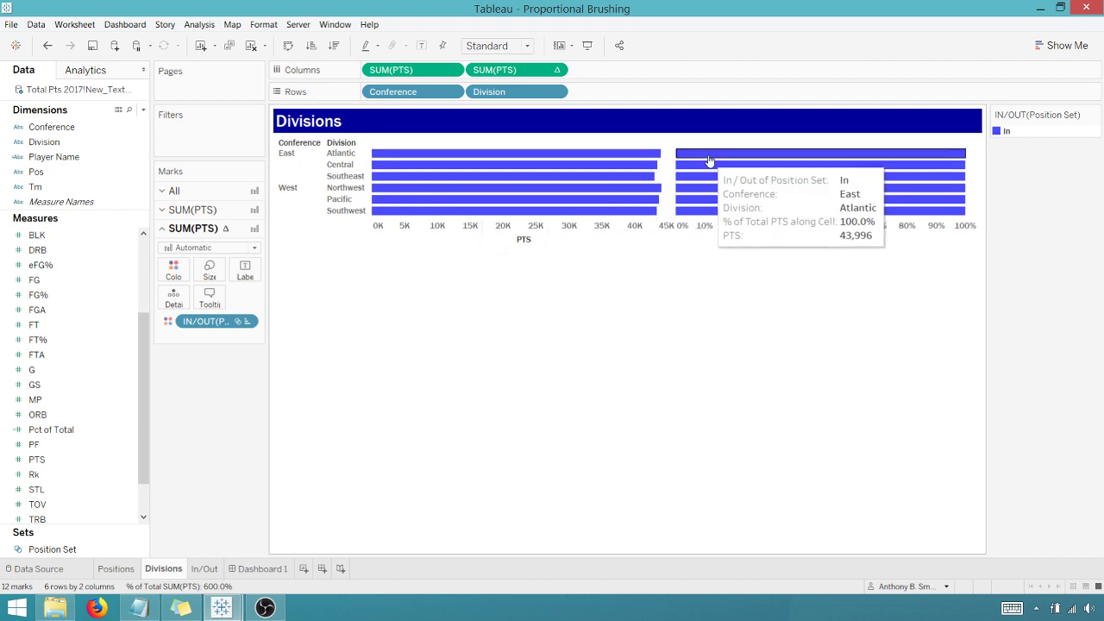
# Select the SG bar on Dashboard 1, then return to the Divisions sheet
pyautogui.click(266, 568)
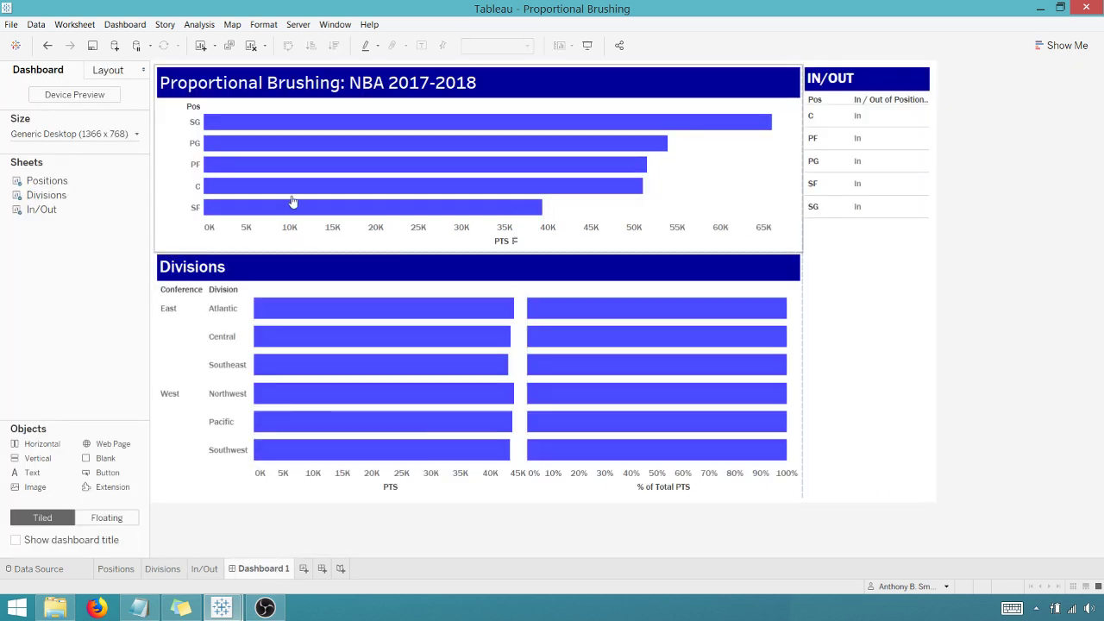
pyautogui.click(298, 123)
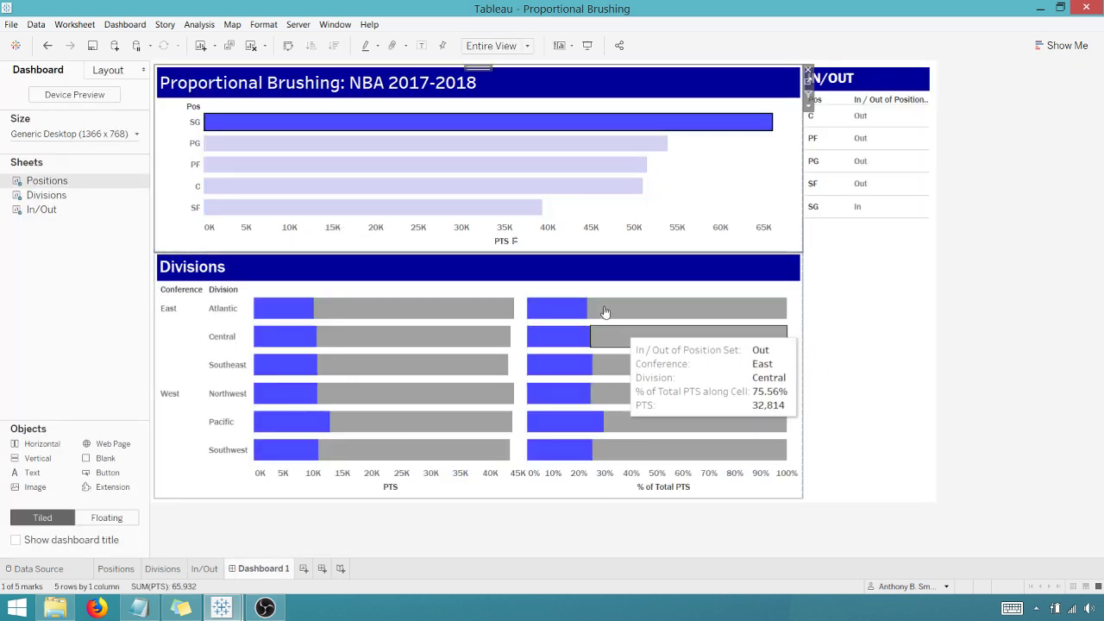
pyautogui.click(178, 572)
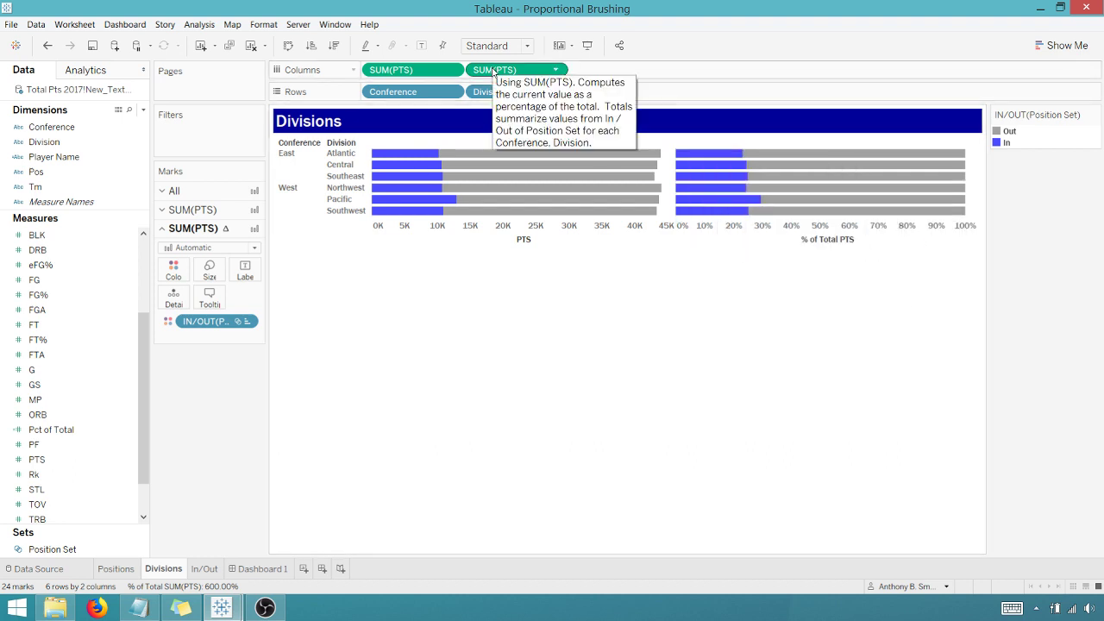
# Move the second SUM(PTS) pill from Columns onto Detail in the All marks card
pyautogui.moveTo(493, 72)
pyautogui.mouseDown()
pyautogui.moveTo(444, 103)
pyautogui.moveTo(509, 74)
pyautogui.mouseUp()
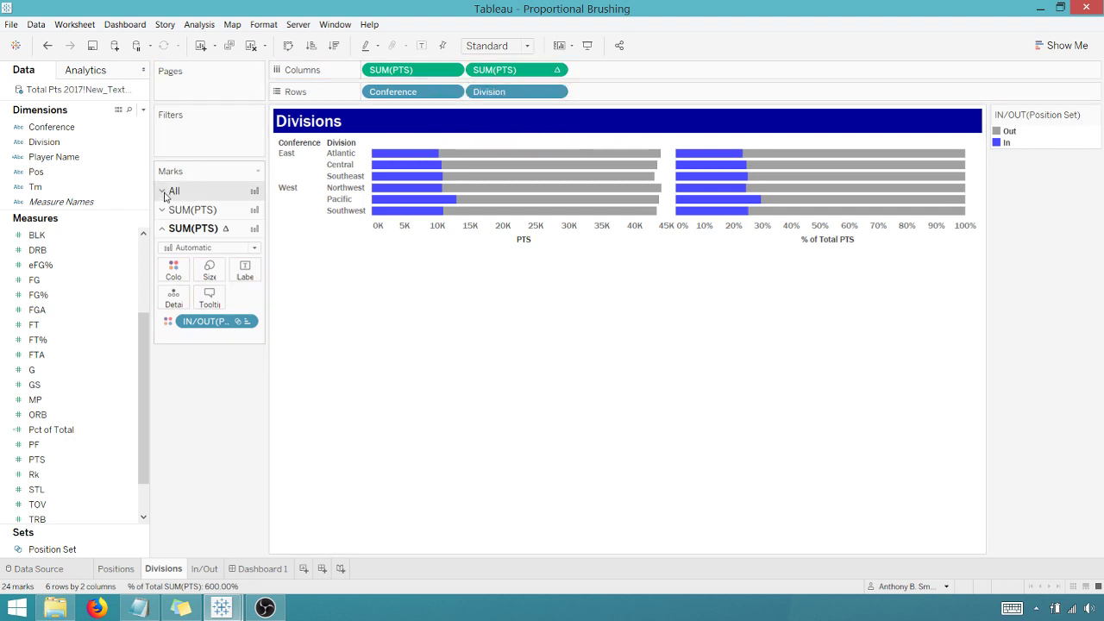
pyautogui.click(166, 195)
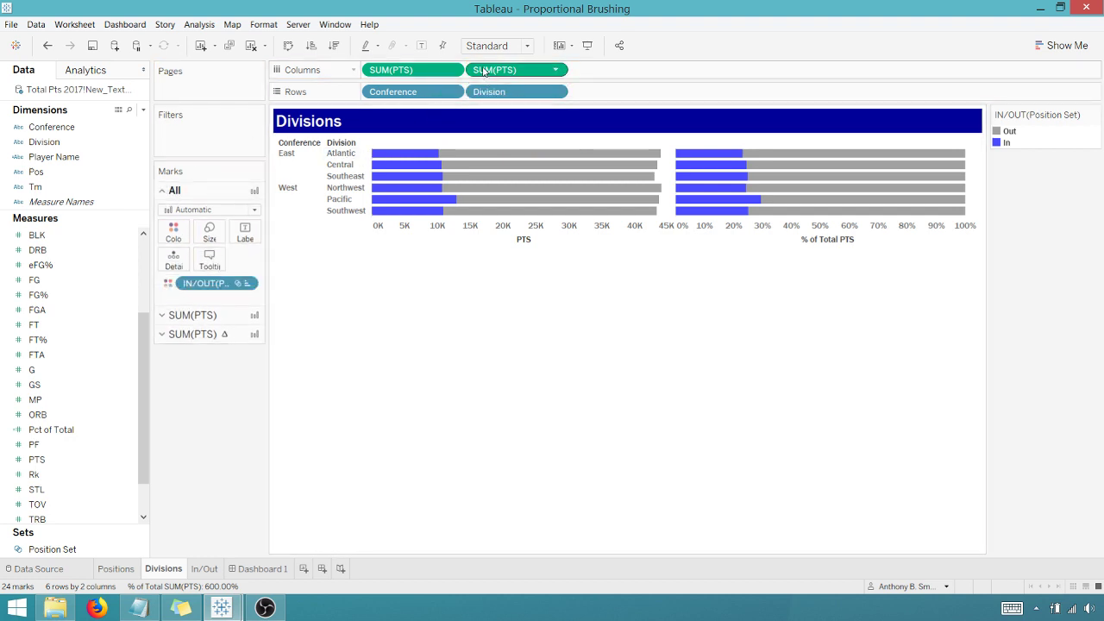
pyautogui.moveTo(484, 71); pyautogui.dragTo(168, 262)
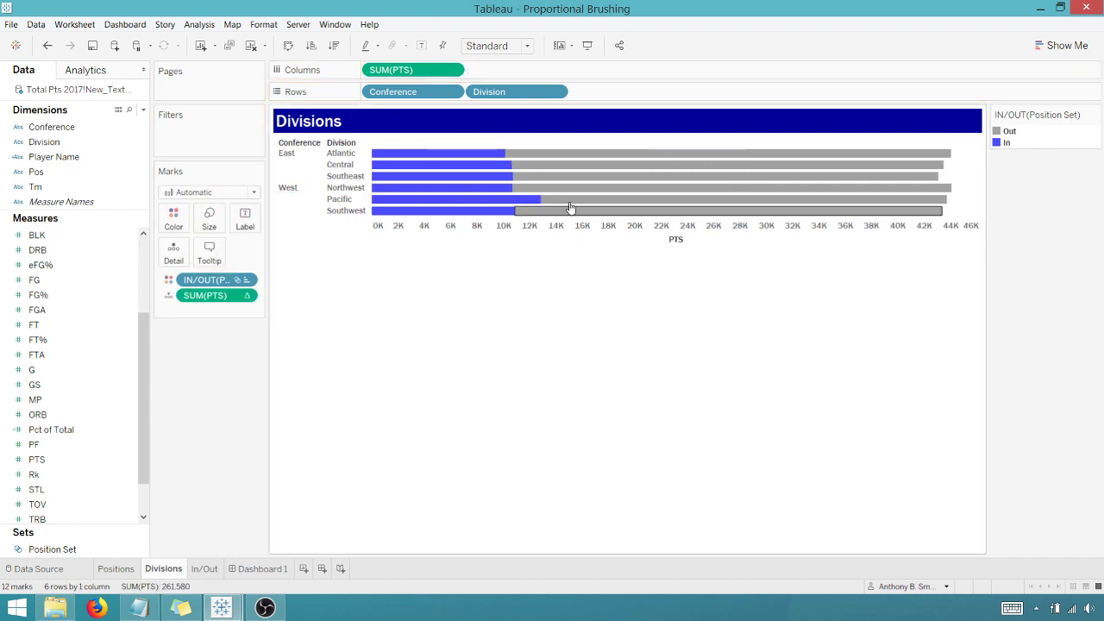
pyautogui.moveTo(488, 157)
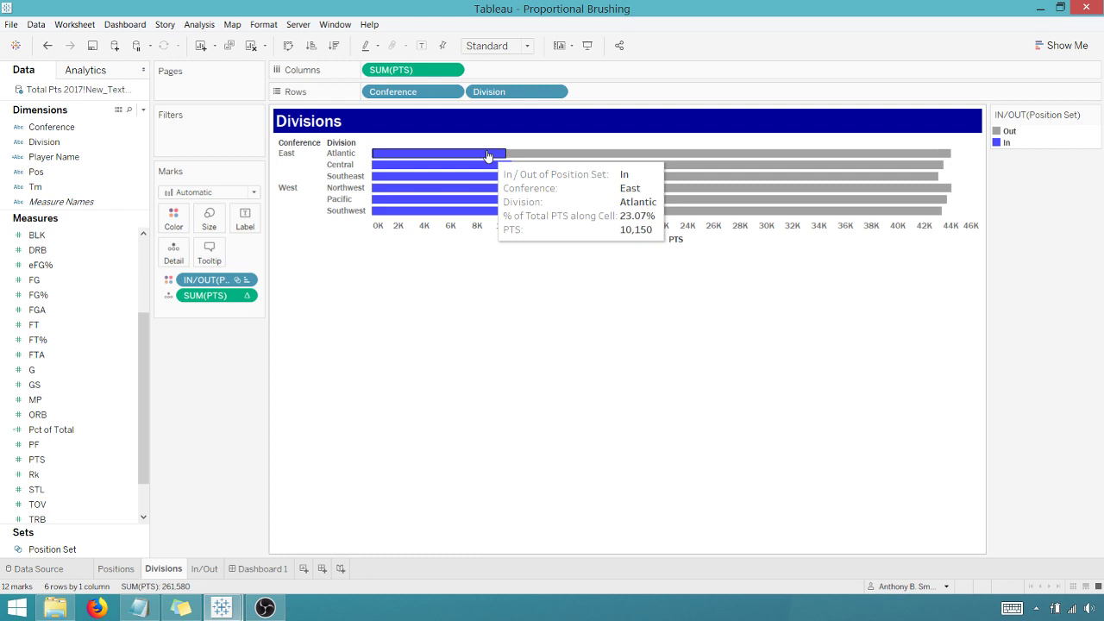
# Edit the tooltip so the percent label reads just "% of Total PTS:"
pyautogui.click(209, 252)
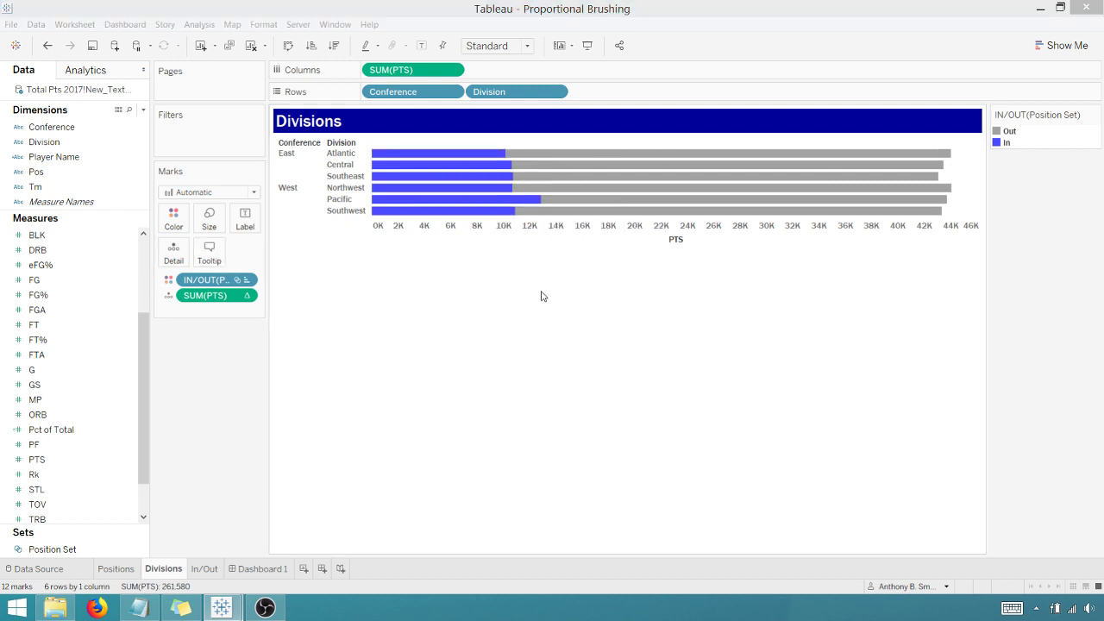
pyautogui.moveTo(1101, 211); pyautogui.dragTo(573, 173)
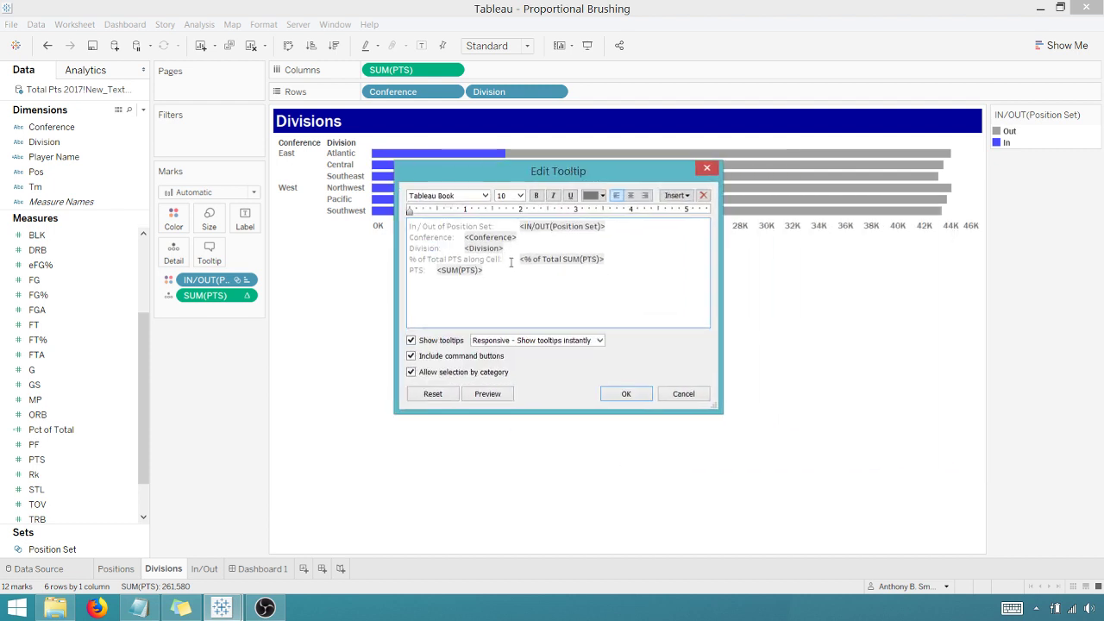
pyautogui.press('BackSpace')
pyautogui.press('BackSpace')
pyautogui.press('BackSpace')
pyautogui.press('BackSpace')
pyautogui.press('BackSpace')
pyautogui.press('BackSpace')
pyautogui.press('BackSpace')
pyautogui.press('BackSpace')
pyautogui.press('BackSpace')
pyautogui.press('BackSpace')
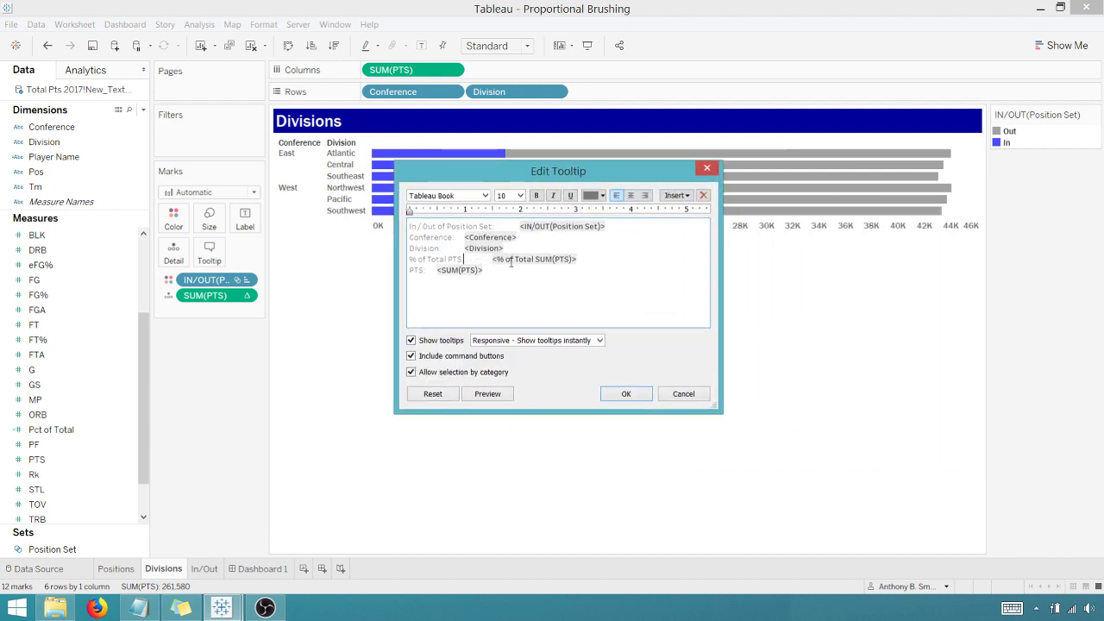
pyautogui.press('Delete')
pyautogui.click(621, 394)
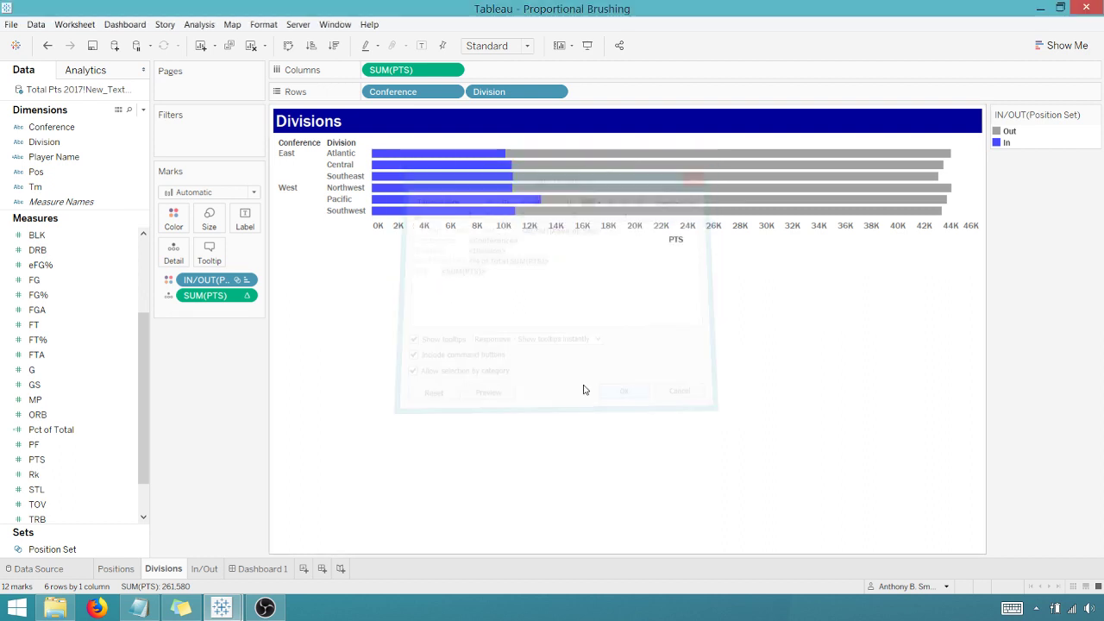
pyautogui.moveTo(511, 207)
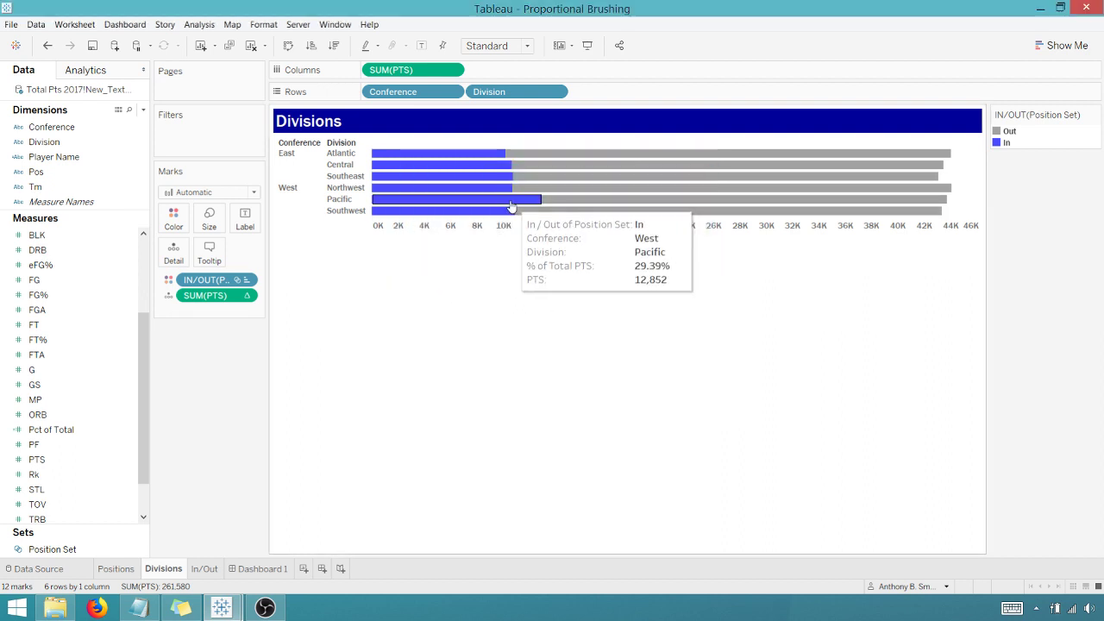
# On Dashboard 1, clear the selection, enter Presentation Mode, and select the SG position bar
pyautogui.click(251, 572)
pyautogui.moveTo(324, 314)
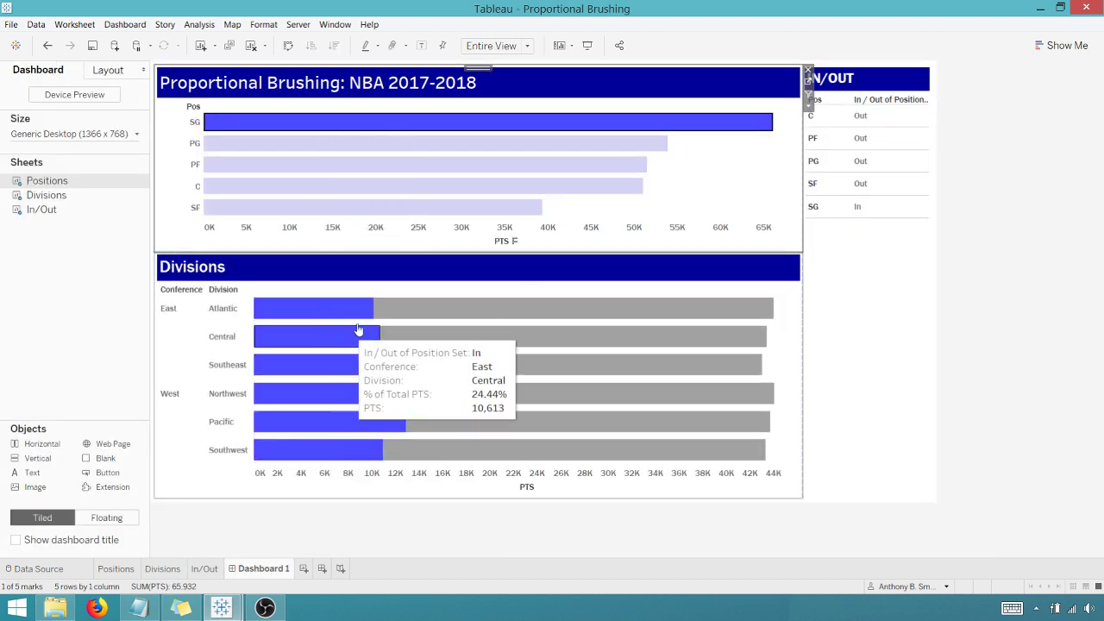
pyautogui.moveTo(398, 311)
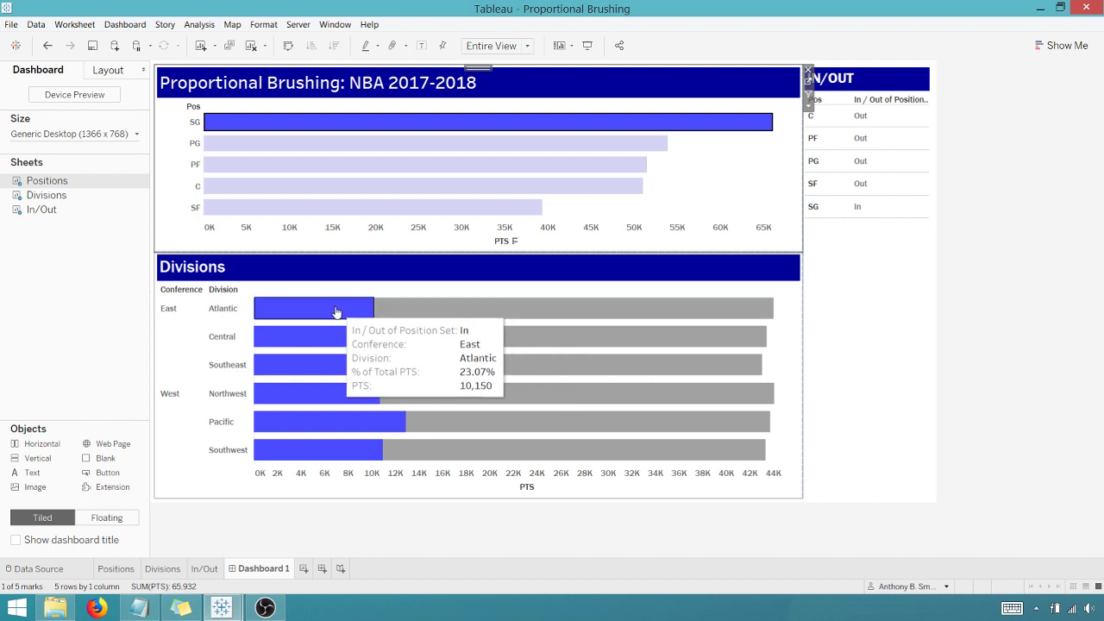
pyautogui.click(420, 123)
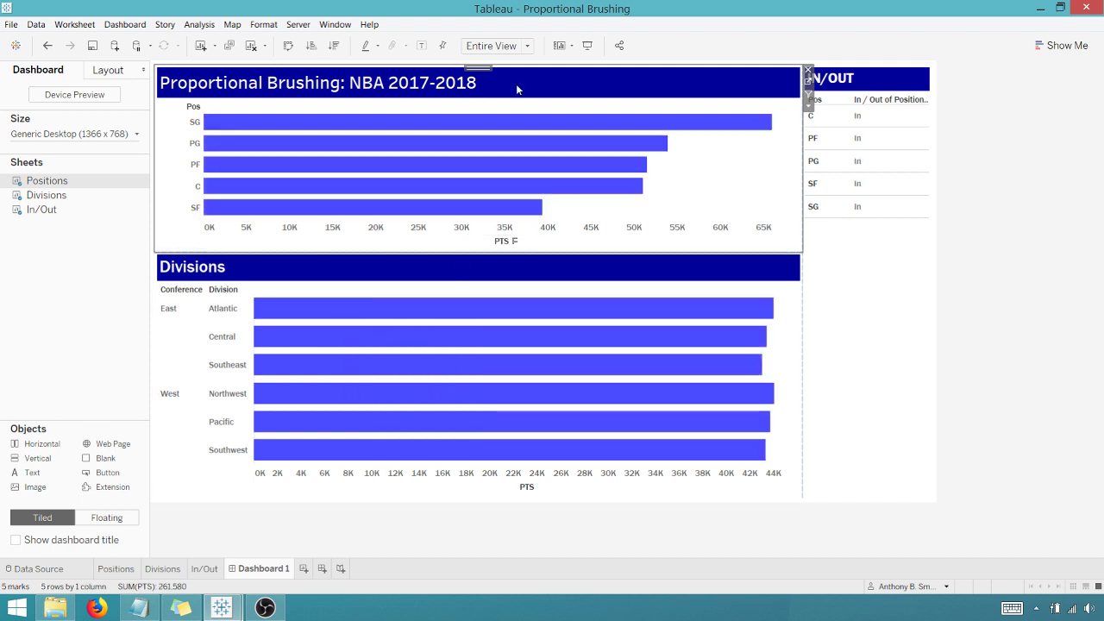
pyautogui.click(590, 47)
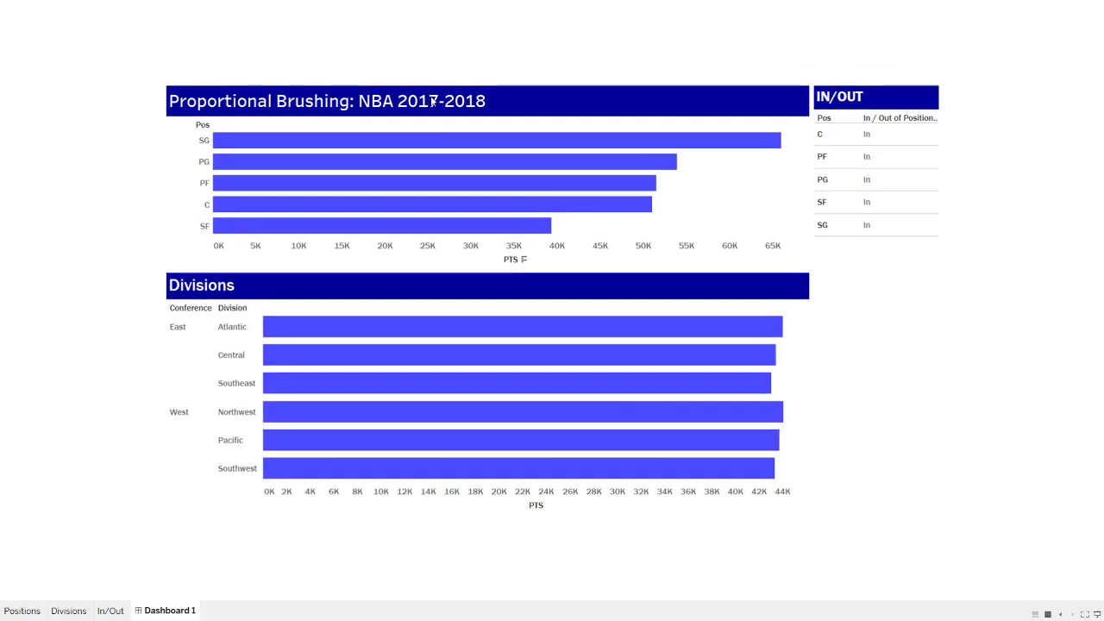
pyautogui.click(409, 146)
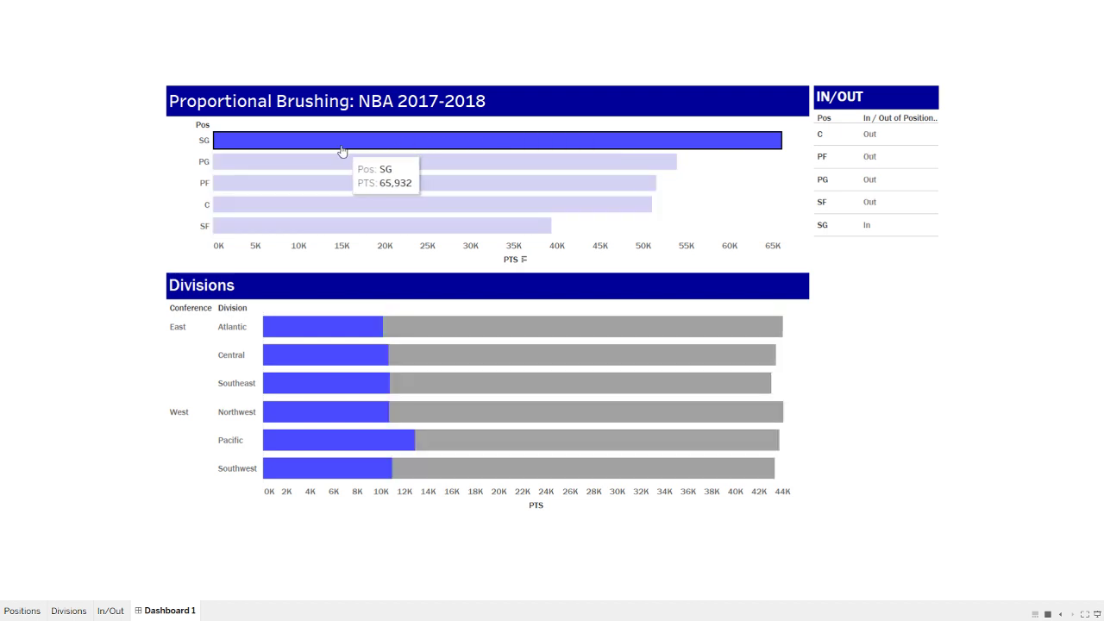